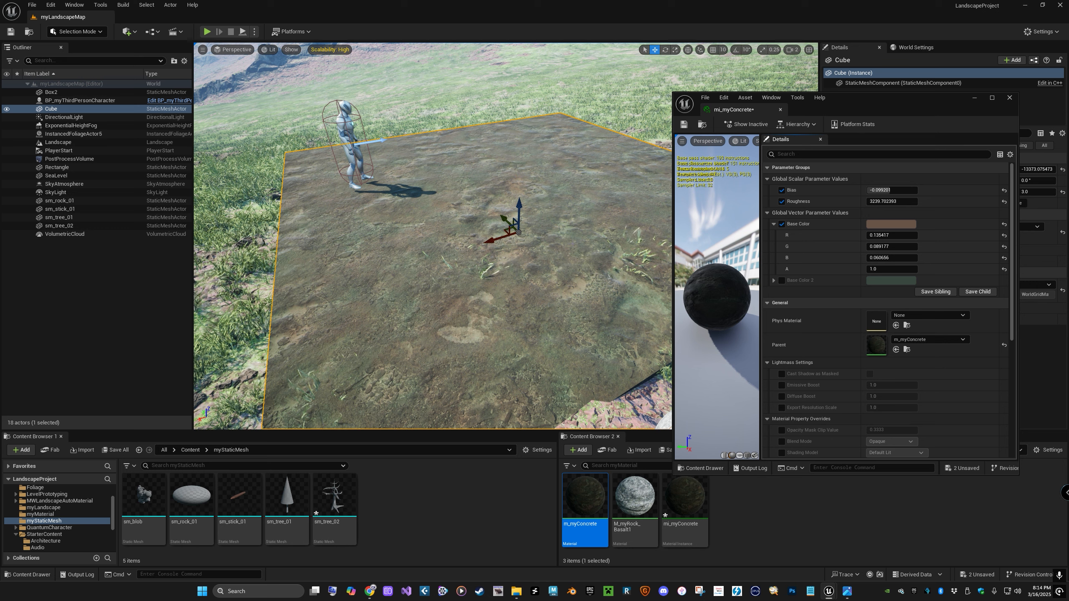
# Step: Enable the Base Color 2 override in the mi_myConcrete instance, save the instance and close it
pyautogui.click(782, 280)
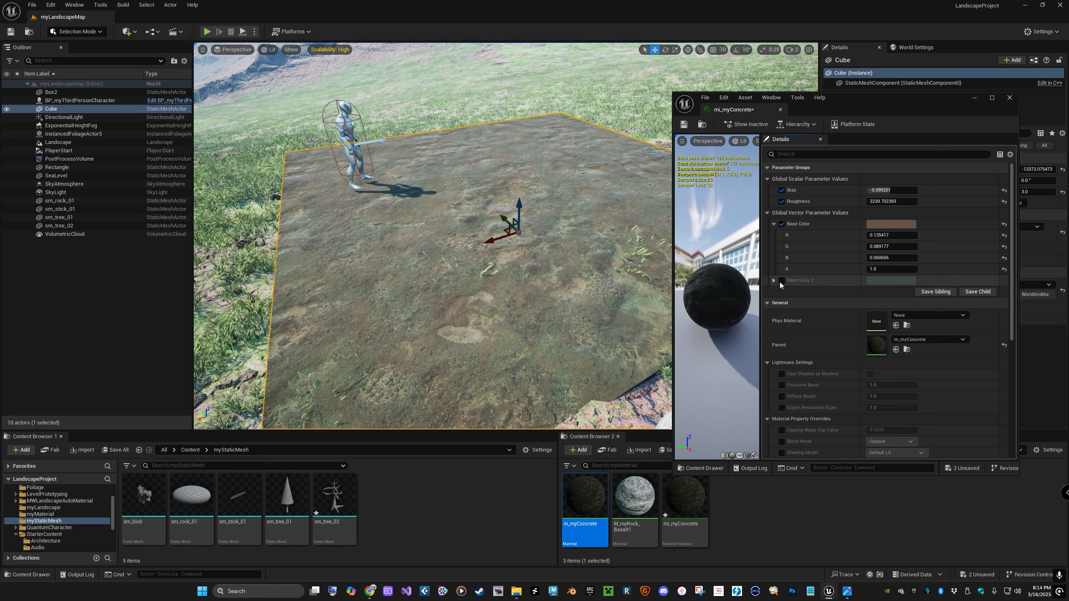
pyautogui.click(684, 125)
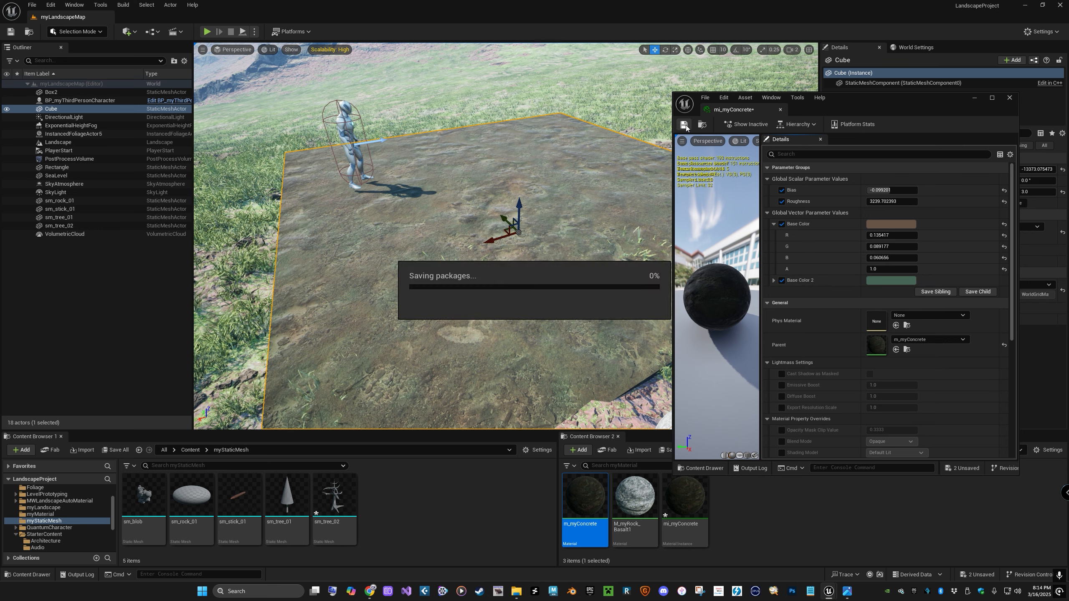
pyautogui.click(1009, 97)
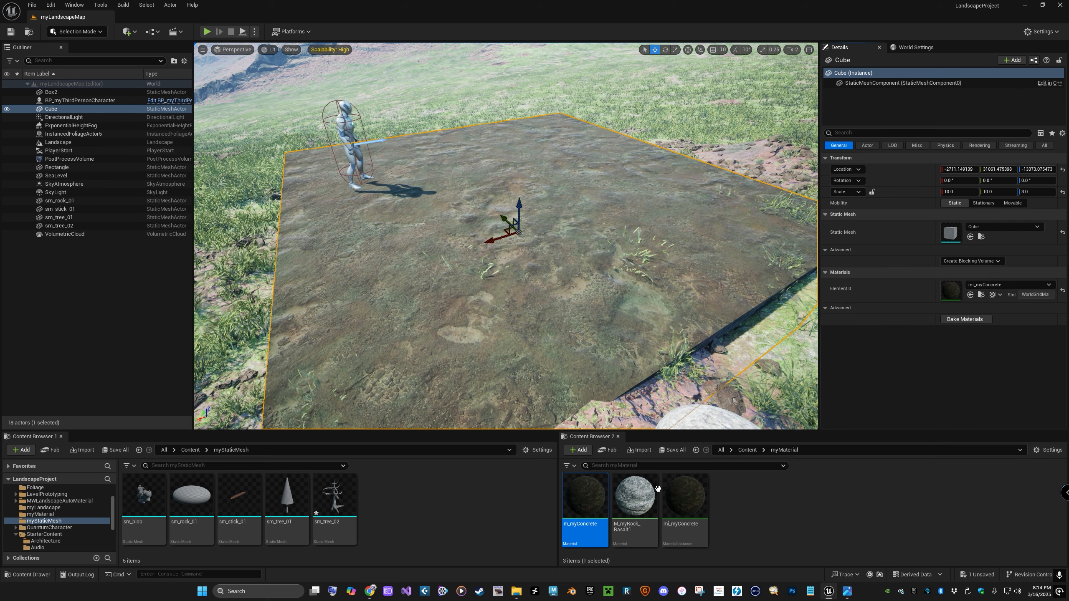
# Step: Open the m_myConcrete material full-screen and move the Base Color and Base Color 2 nodes farther left of the Lerp node
pyautogui.doubleClick(580, 493)
pyautogui.click(993, 98)
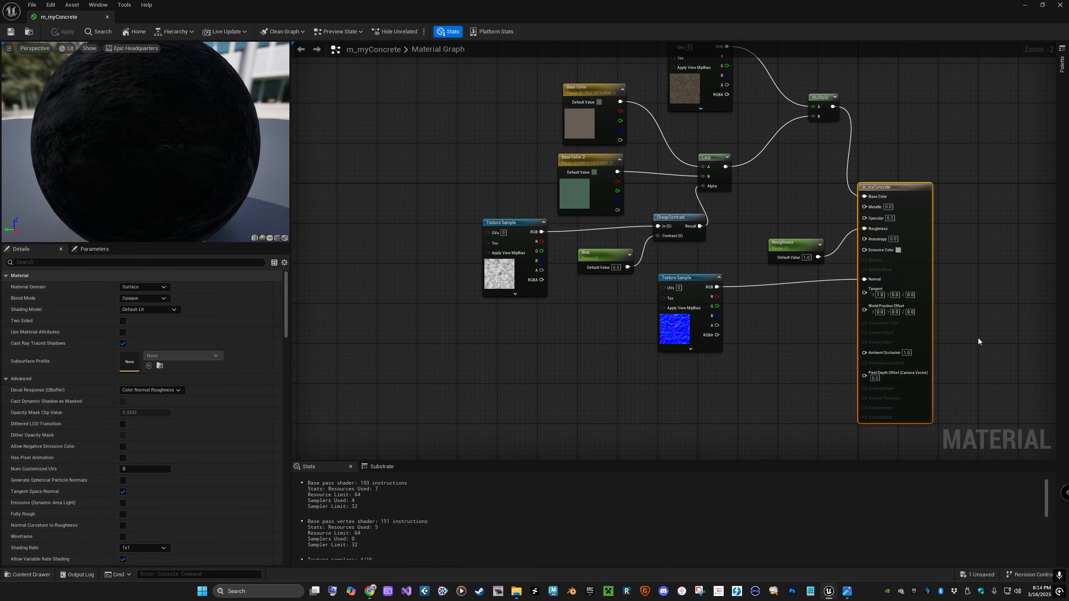
pyautogui.moveTo(590, 166); pyautogui.dragTo(487, 156)
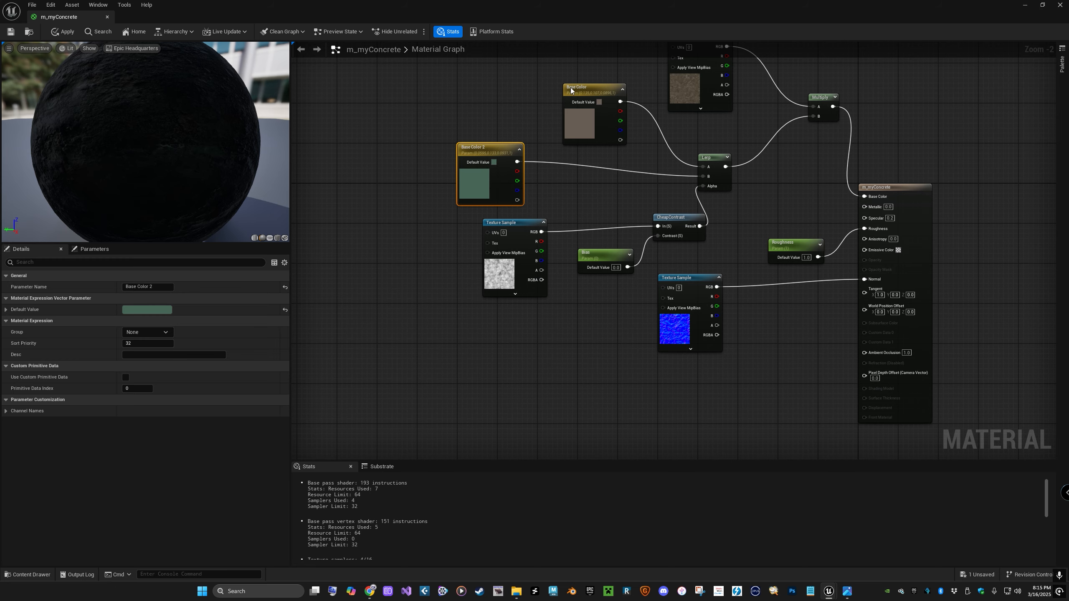
pyautogui.moveTo(579, 88); pyautogui.dragTo(390, 113)
pyautogui.moveTo(562, 97); pyautogui.dragTo(503, 201, button='right')
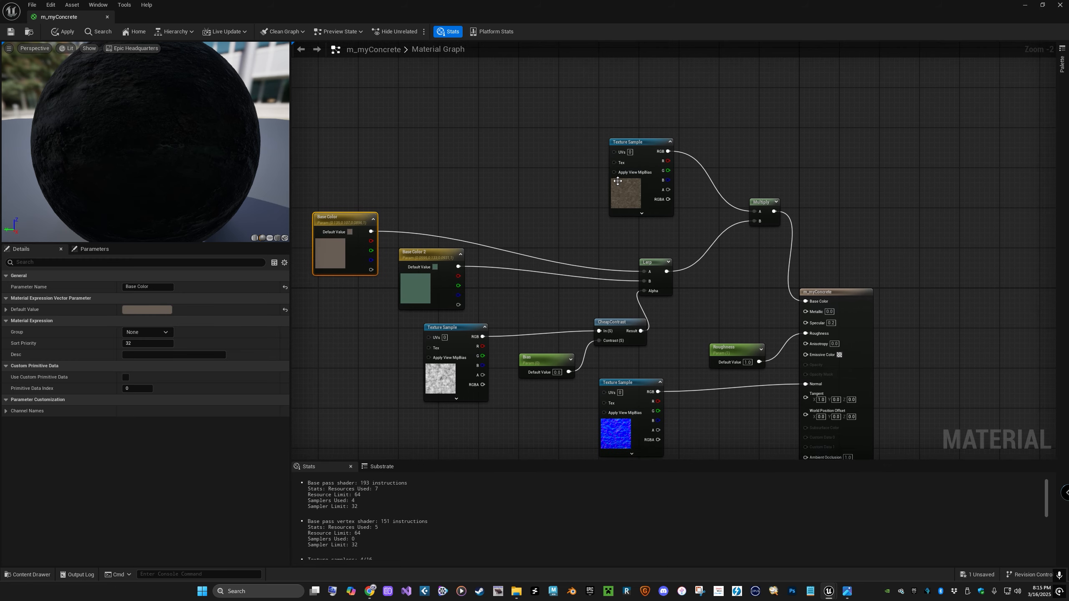
# Step: Convert the dirt color texture sample to a parameter named DiffuseMap and place it farther left of the Multiply node
pyautogui.moveTo(638, 146); pyautogui.dragTo(568, 165)
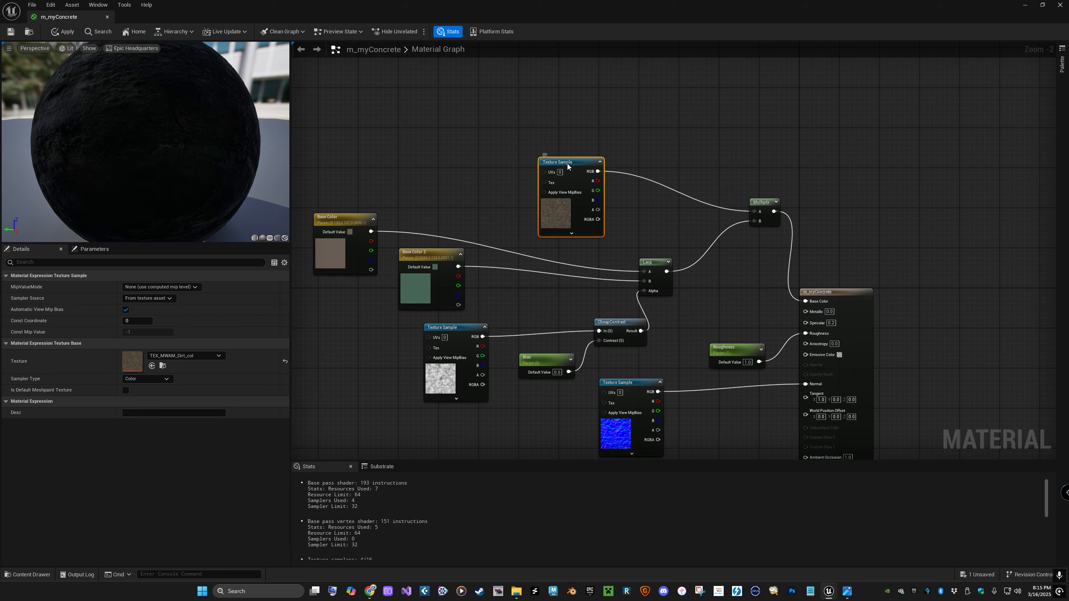
pyautogui.rightClick(568, 165)
pyautogui.click(626, 209)
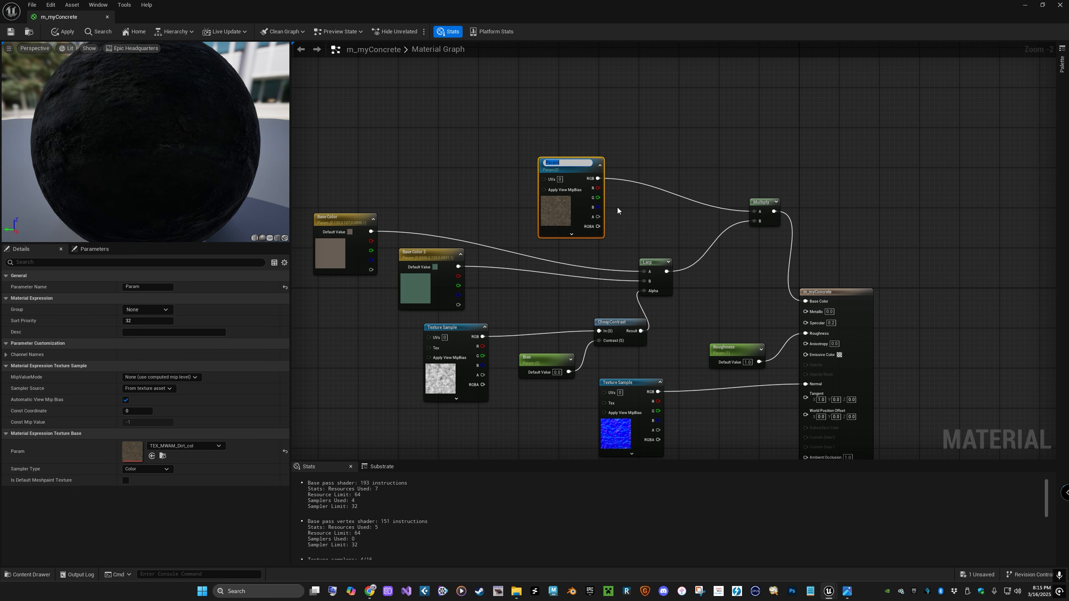
pyautogui.write('DiffuseMap')
pyautogui.press('Return')
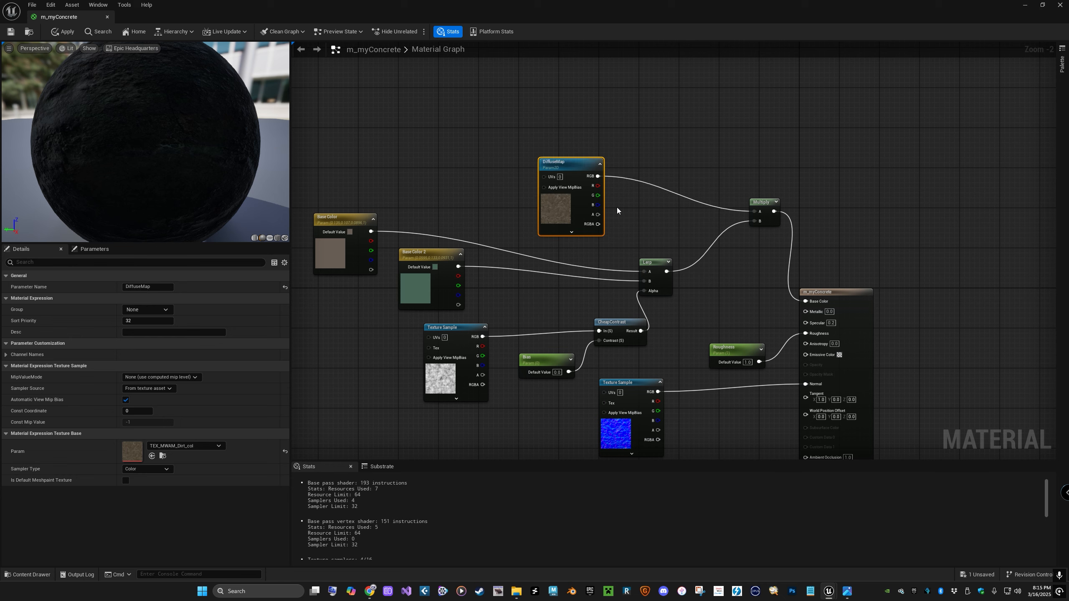
pyautogui.moveTo(556, 165); pyautogui.dragTo(526, 181)
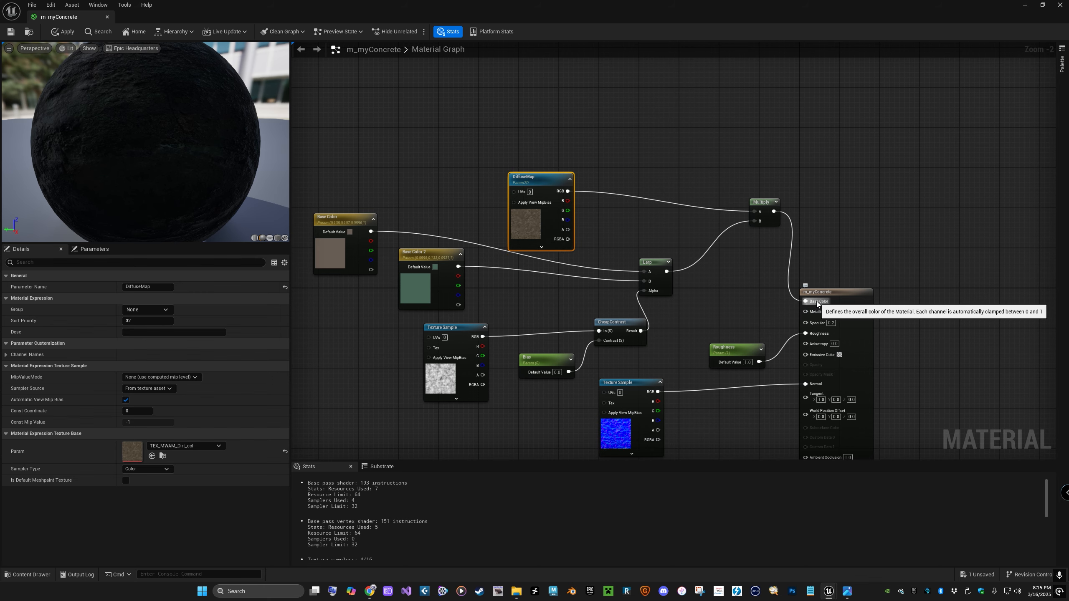
# Step: Convert the texture sample feeding the Normal input to a parameter named NormalMap
pyautogui.moveTo(689, 415); pyautogui.dragTo(682, 258, button='right')
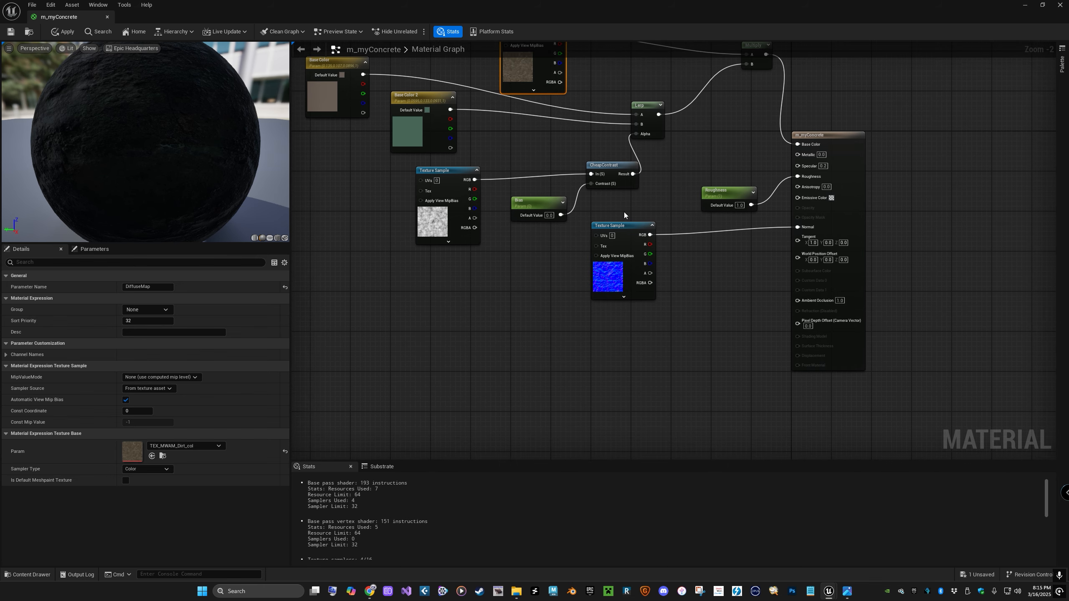
pyautogui.click(620, 224)
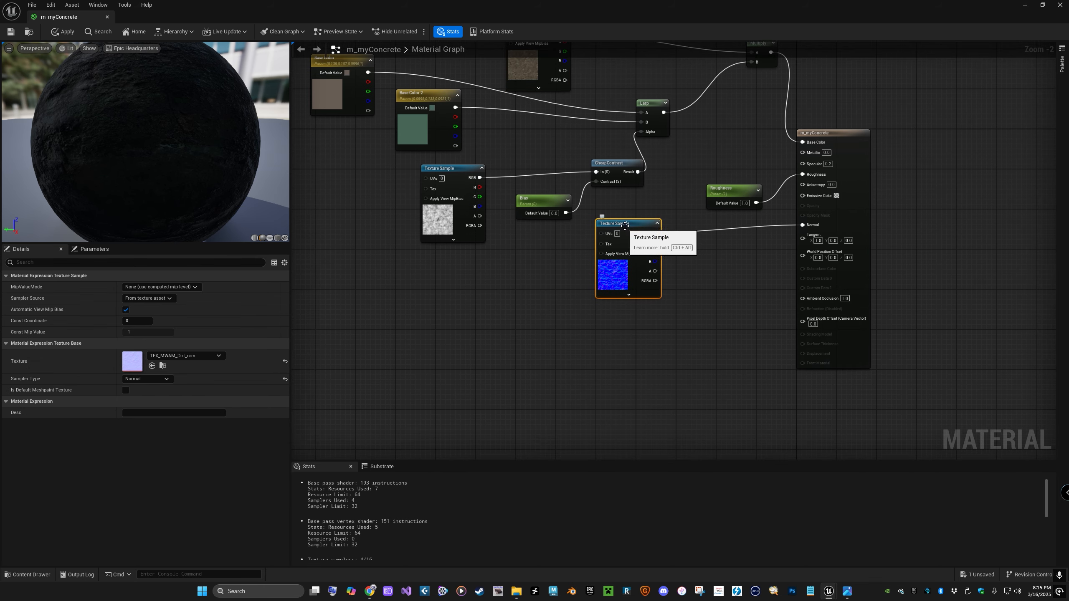
pyautogui.rightClick(625, 226)
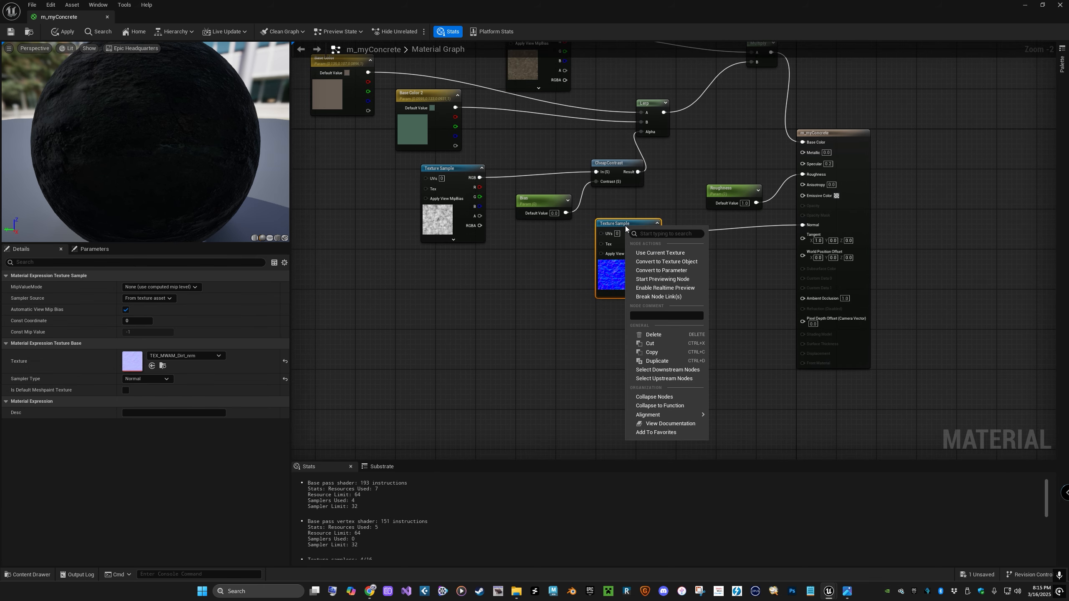
pyautogui.click(658, 270)
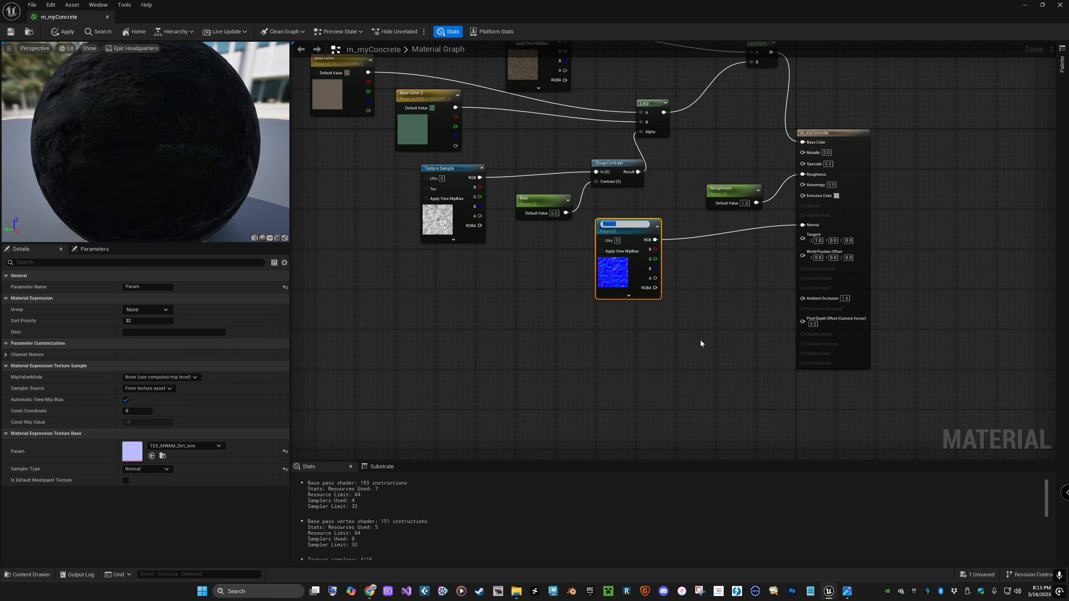
pyautogui.write('NormalMap')
pyautogui.press('Return')
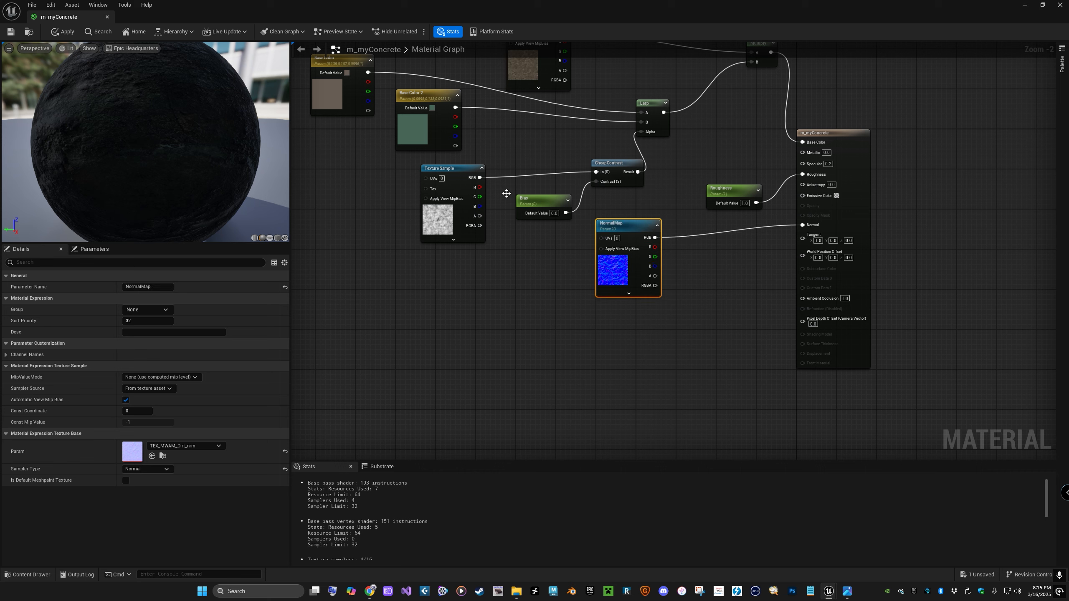
# Step: Convert the Perlin noise texture sample to a parameter named NoiseMap and save the material
pyautogui.click(442, 178)
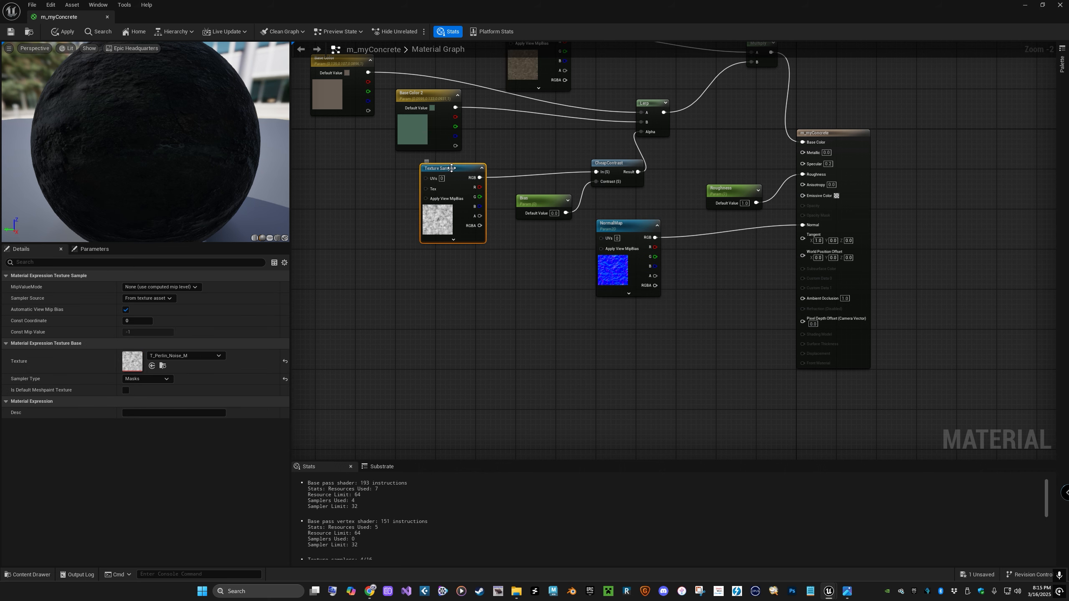
pyautogui.rightClick(452, 168)
pyautogui.click(492, 212)
pyautogui.write('NoiseMap')
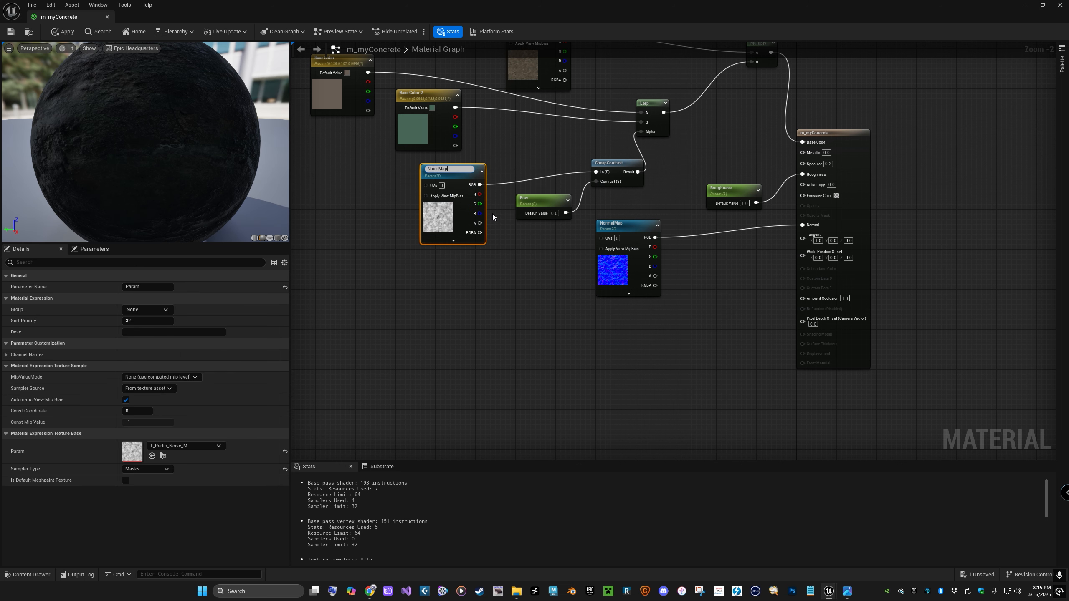
pyautogui.press('Return')
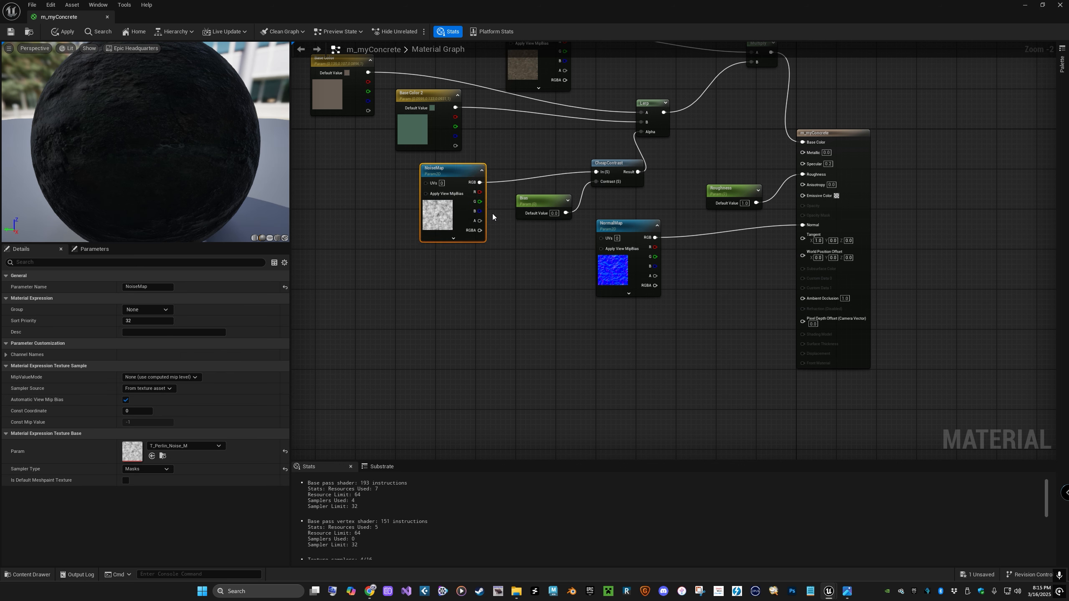
pyautogui.click(15, 34)
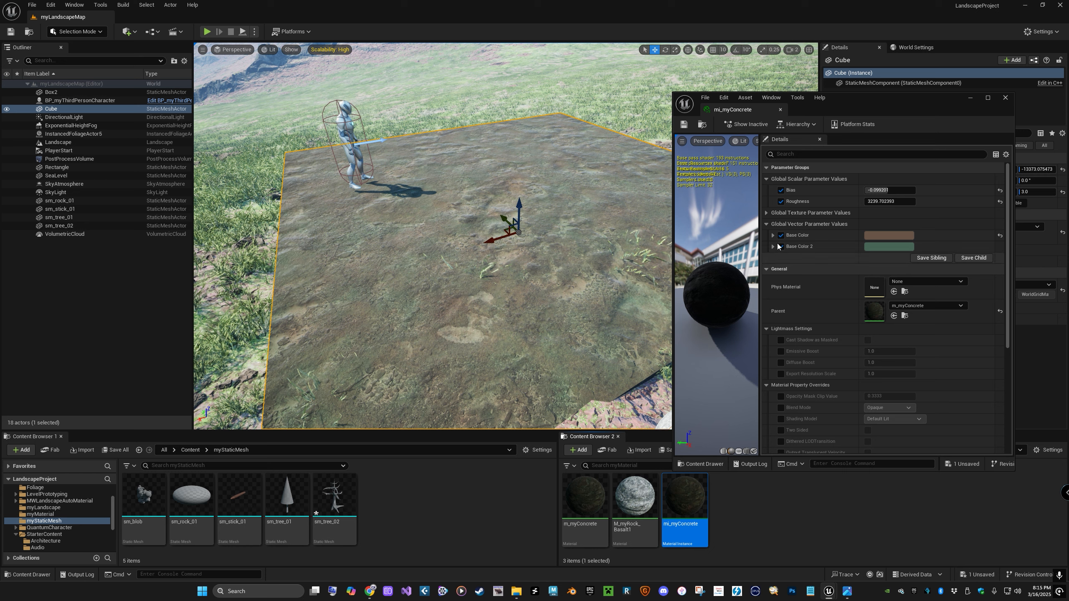
# Step: Expand the color and texture parameters of mi_myConcrete and enable the DiffuseMap, NoiseMap and NormalMap overrides
pyautogui.click(773, 247)
pyautogui.click(772, 235)
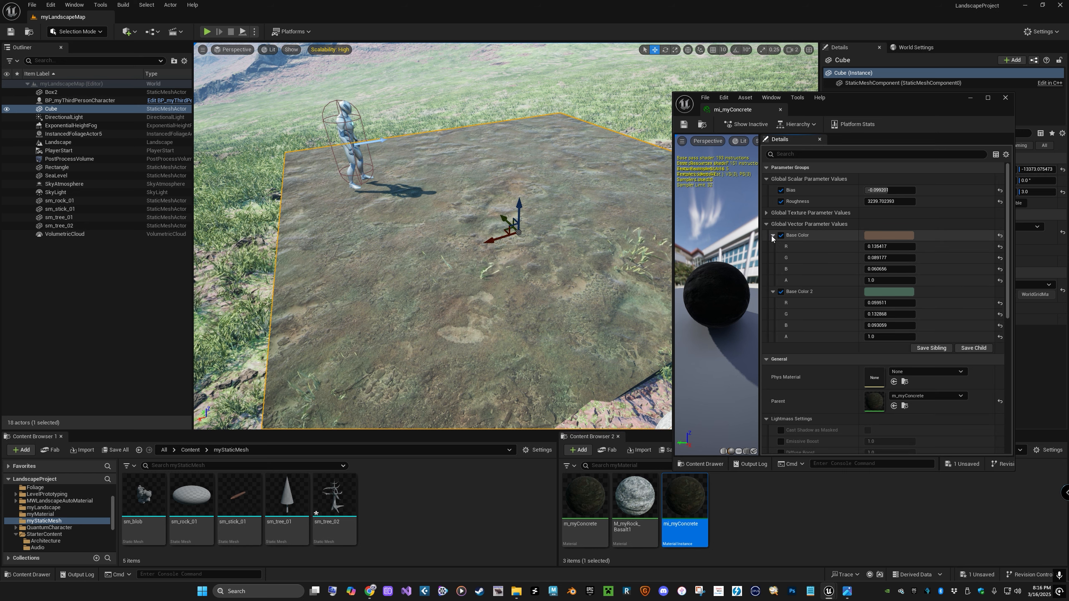
pyautogui.click(767, 213)
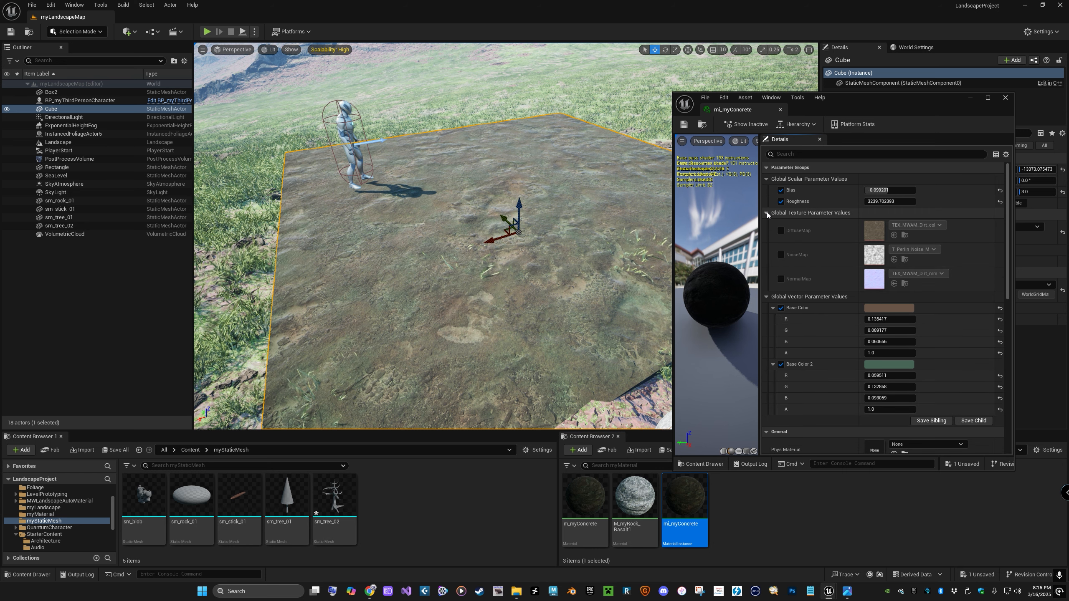
pyautogui.click(780, 231)
pyautogui.click(780, 255)
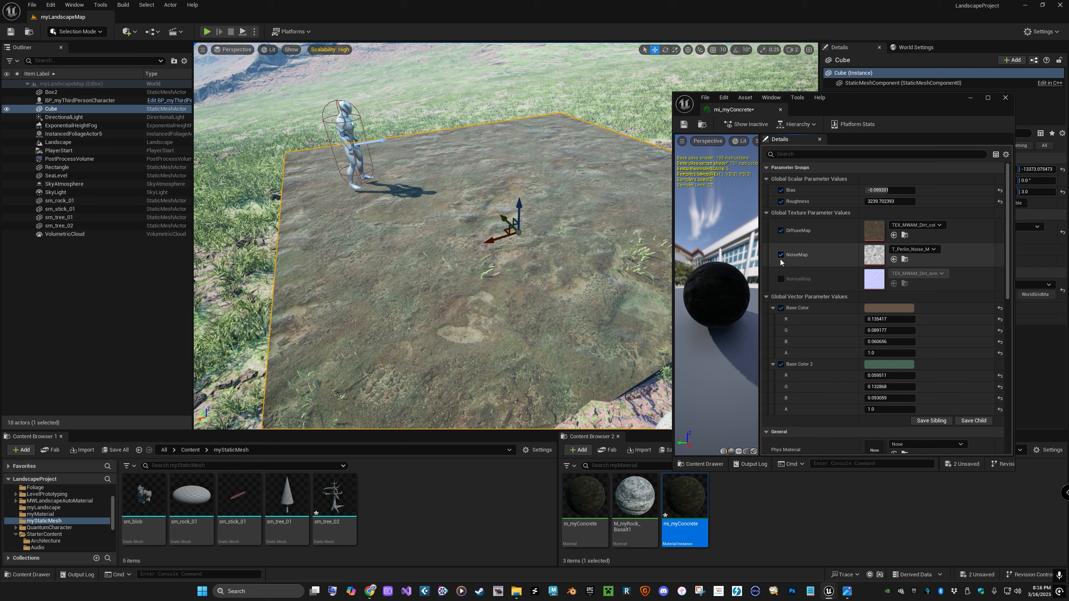
pyautogui.click(780, 279)
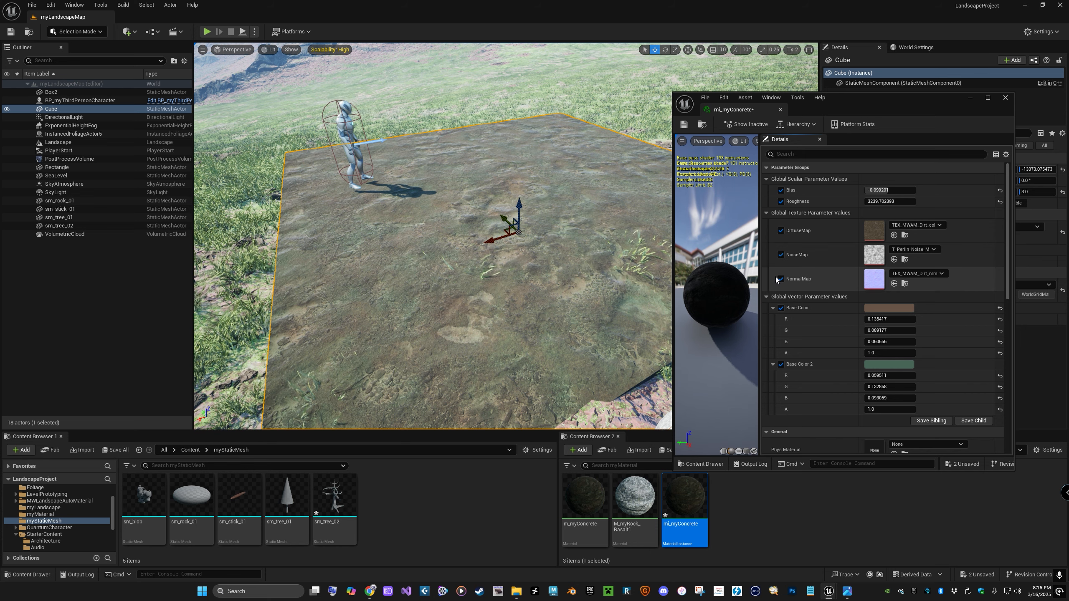
# Step: Examine the cube's ground surface up close and from a distance, and save and close the mi_myConcrete instance
pyautogui.moveTo(547, 269); pyautogui.dragTo(540, 236, button='right')
pyautogui.press('w')
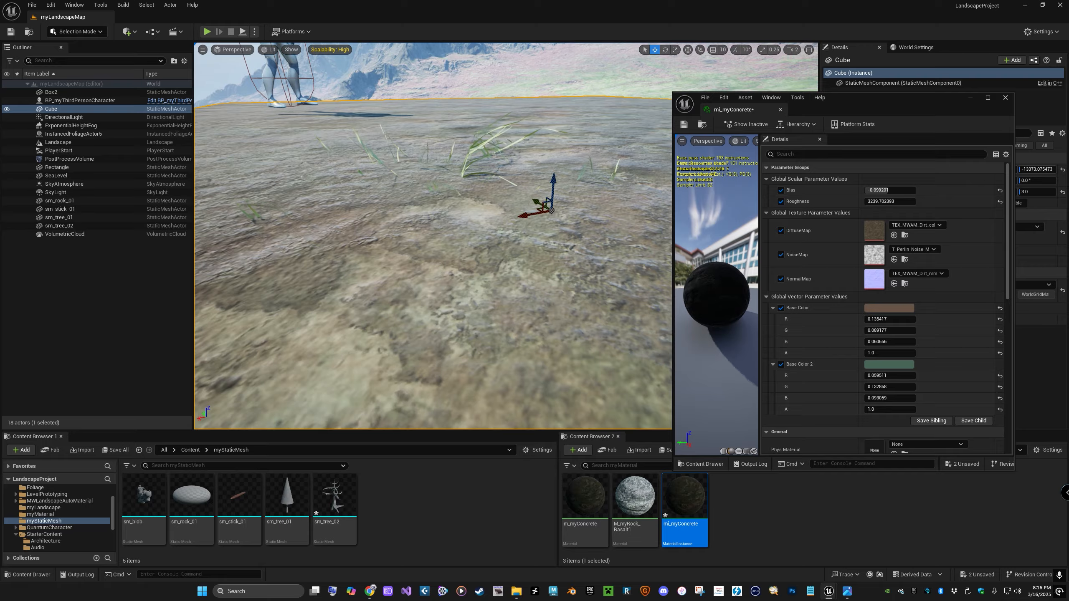
pyautogui.press('s')
pyautogui.moveTo(645, 253); pyautogui.dragTo(645, 282, button='right')
pyautogui.press('w')
pyautogui.press('s')
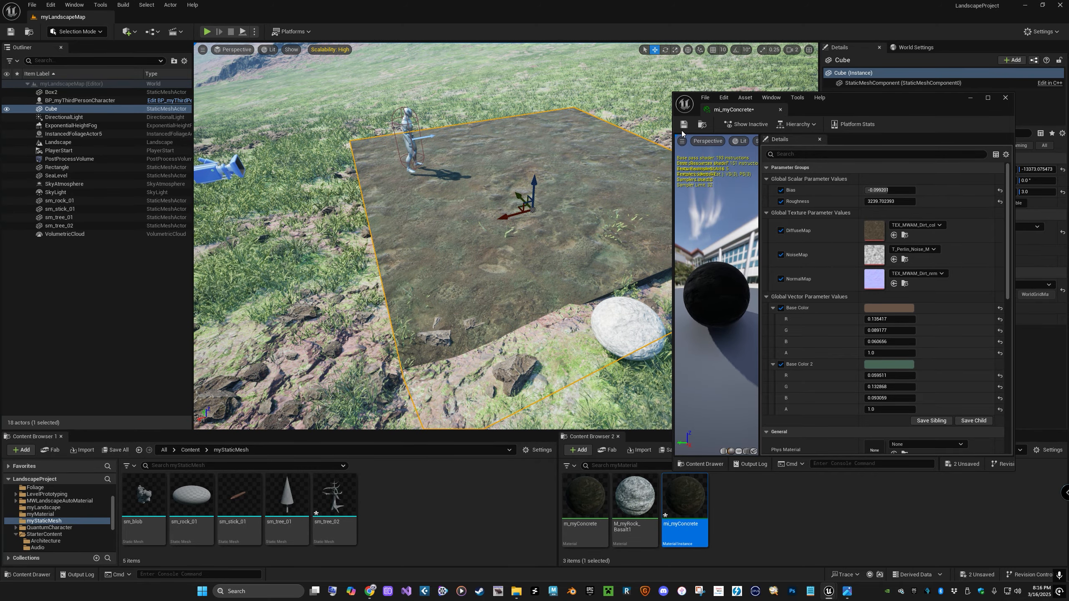
pyautogui.click(1005, 98)
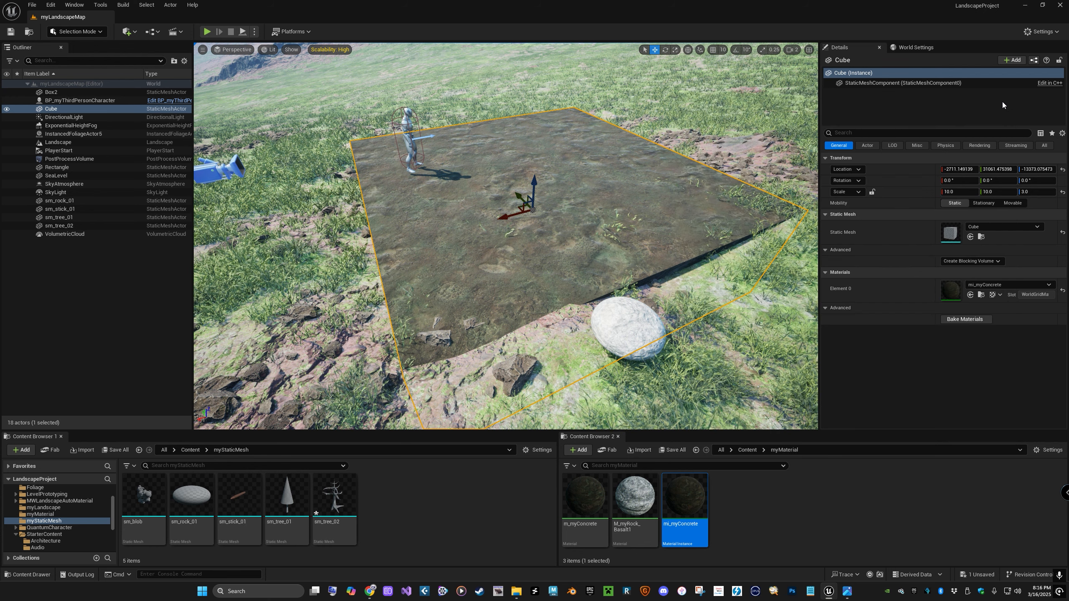
# Step: Open the m_myConcrete material again and shift the DiffuseMap node slightly upward in its graph
pyautogui.click(579, 496)
pyautogui.doubleClick(580, 496)
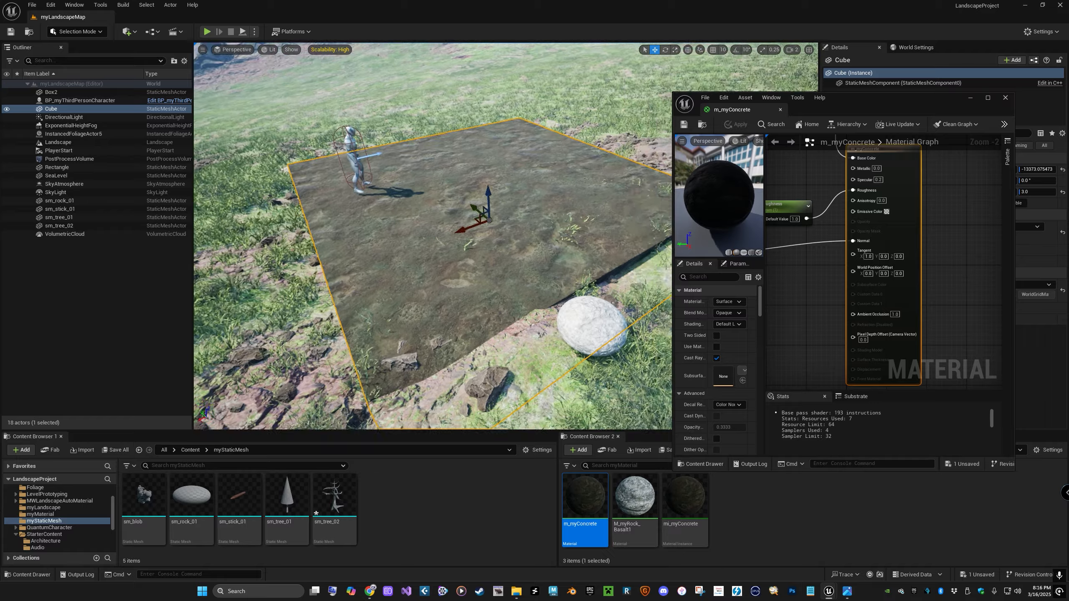
pyautogui.moveTo(432, 236)
pyautogui.mouseDown(button='right')
pyautogui.moveTo(463, 198)
pyautogui.moveTo(412, 286)
pyautogui.moveTo(425, 219)
pyautogui.moveTo(432, 210)
pyautogui.moveTo(429, 341)
pyautogui.moveTo(429, 236)
pyautogui.mouseUp(button='right')
pyautogui.scroll(-5, 897, 247)
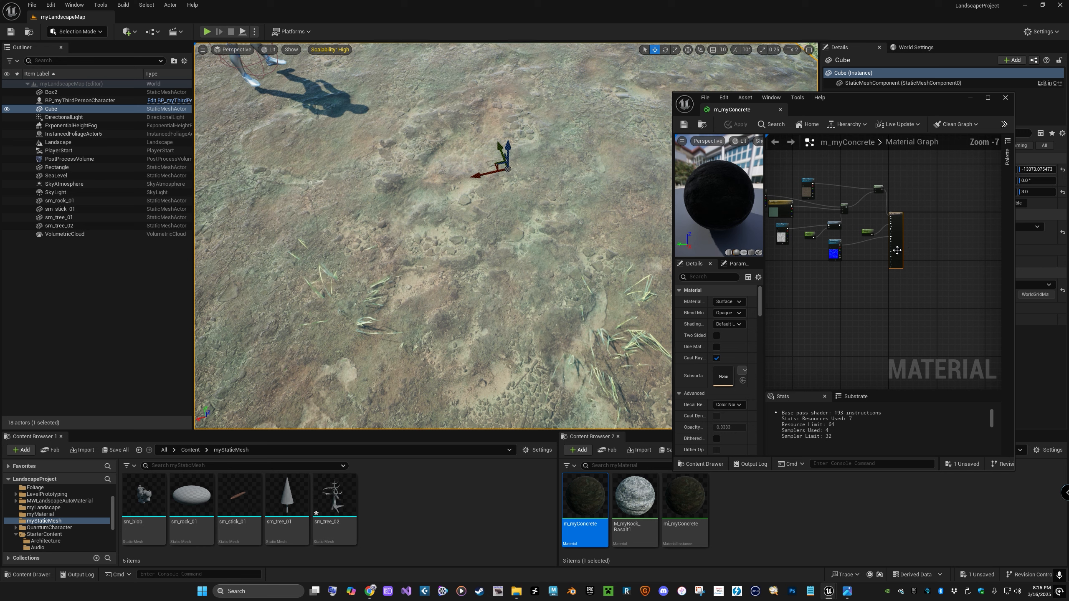
pyautogui.moveTo(897, 247); pyautogui.dragTo(1023, 287, button='right')
pyautogui.scroll(5, 929, 243)
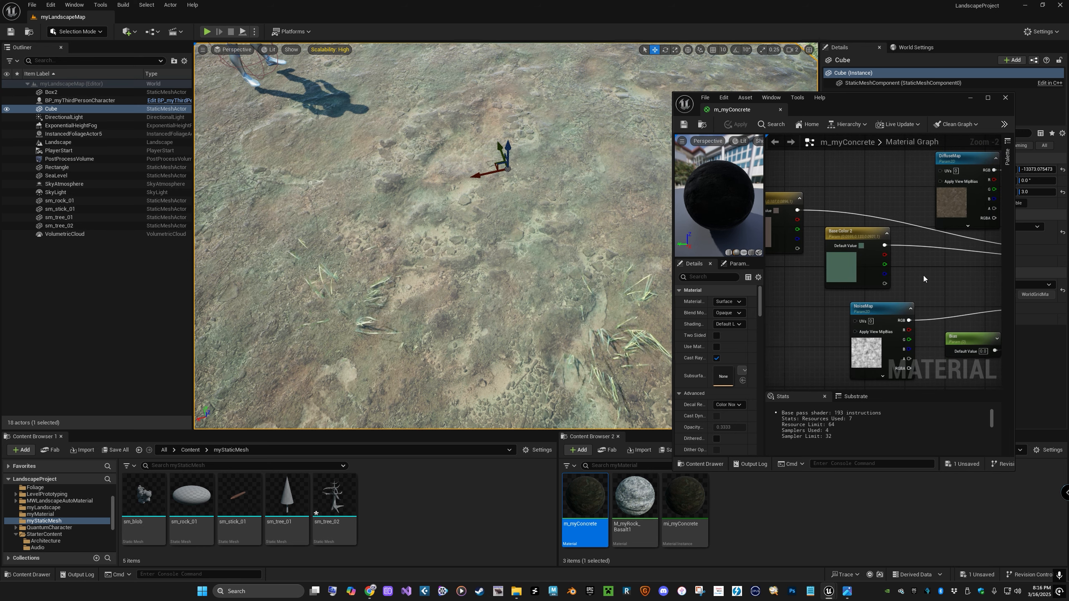
pyautogui.moveTo(923, 276); pyautogui.dragTo(859, 347, button='right')
pyautogui.scroll(1, 862, 328)
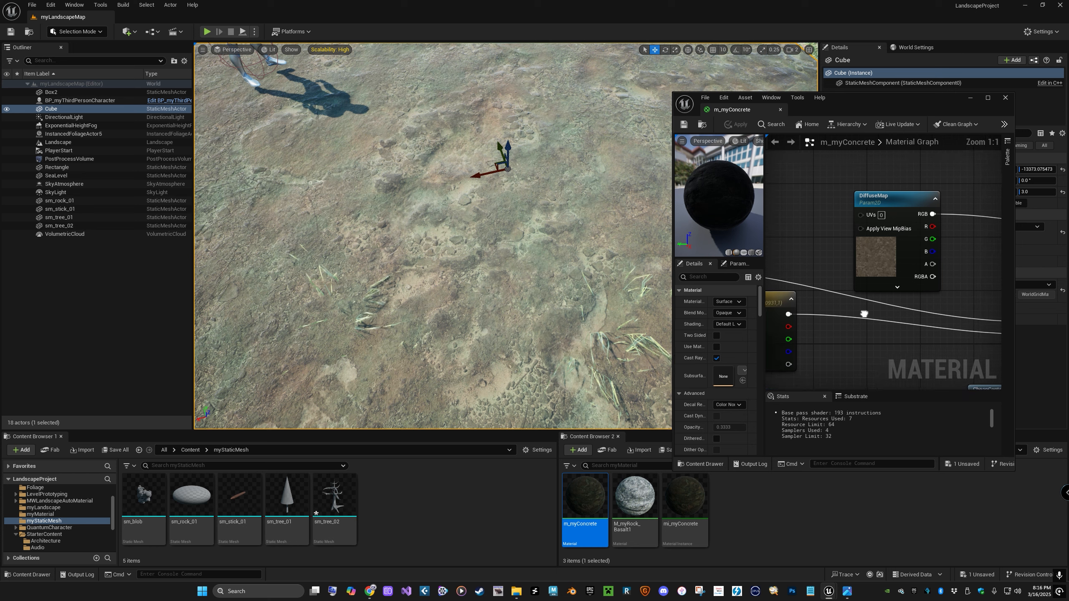
pyautogui.scroll(1, 876, 199)
pyautogui.moveTo(876, 199); pyautogui.dragTo(883, 179)
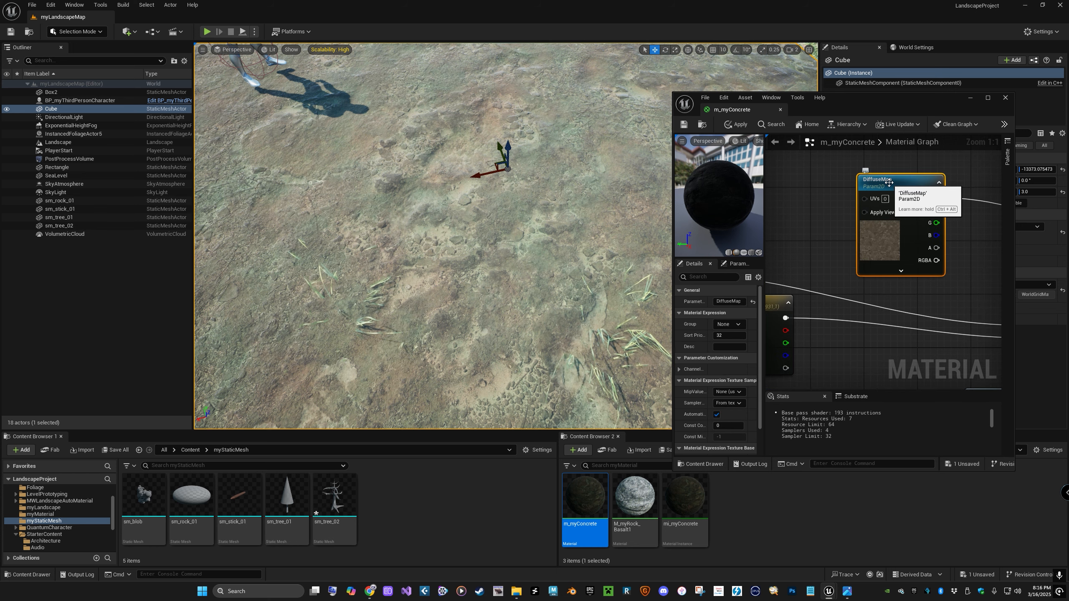
# Step: Widen the material editor window and add a TextureCoordinate node in the empty graph area above Base Color
pyautogui.moveTo(547, 236)
pyautogui.mouseDown(button='right')
pyautogui.moveTo(547, 194)
pyautogui.moveTo(551, 247)
pyautogui.mouseUp(button='right')
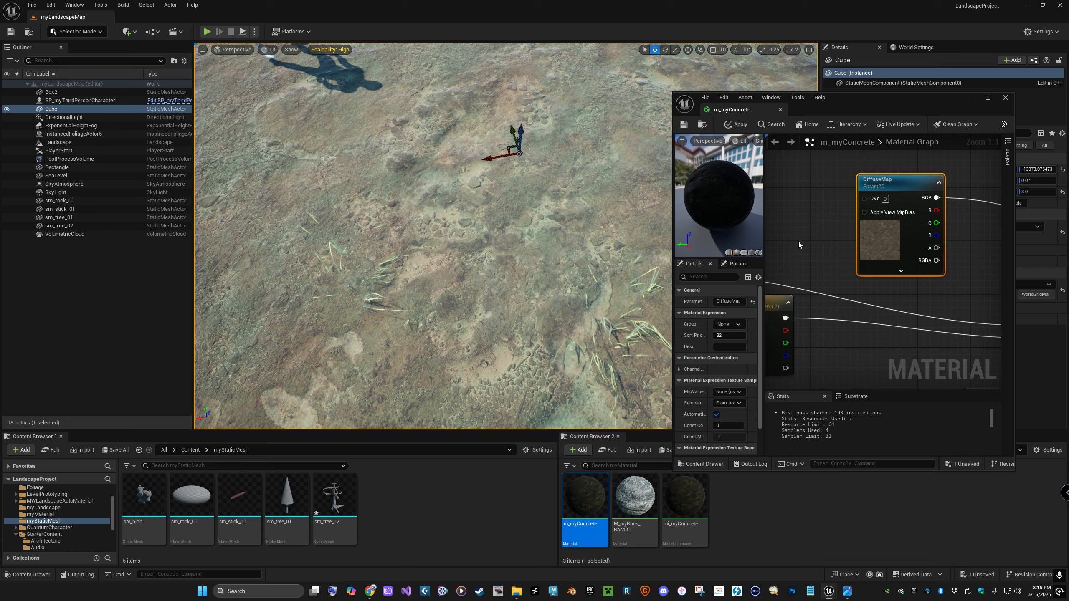
pyautogui.moveTo(798, 206); pyautogui.dragTo(802, 205, button='right')
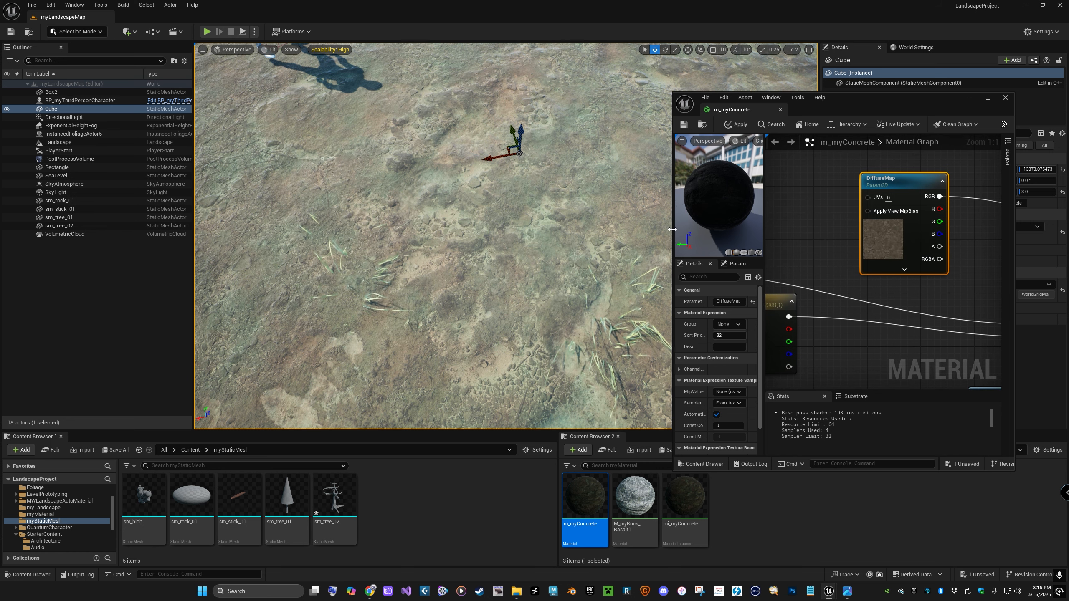
pyautogui.moveTo(673, 229); pyautogui.dragTo(380, 230)
pyautogui.moveTo(636, 216); pyautogui.dragTo(837, 219, button='right')
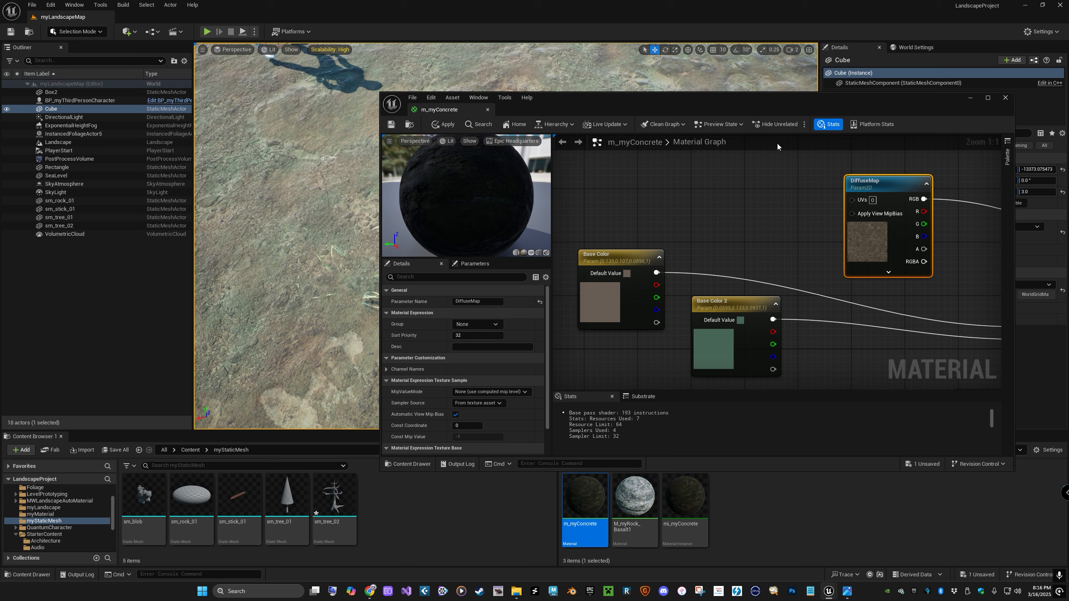
pyautogui.rightClick(648, 165)
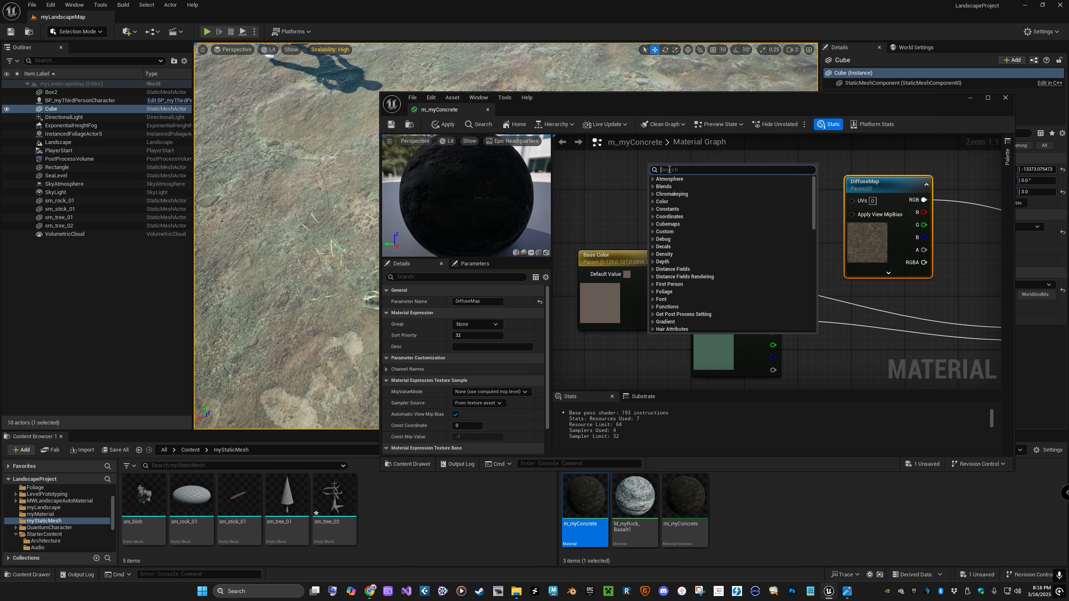
pyautogui.write('text')
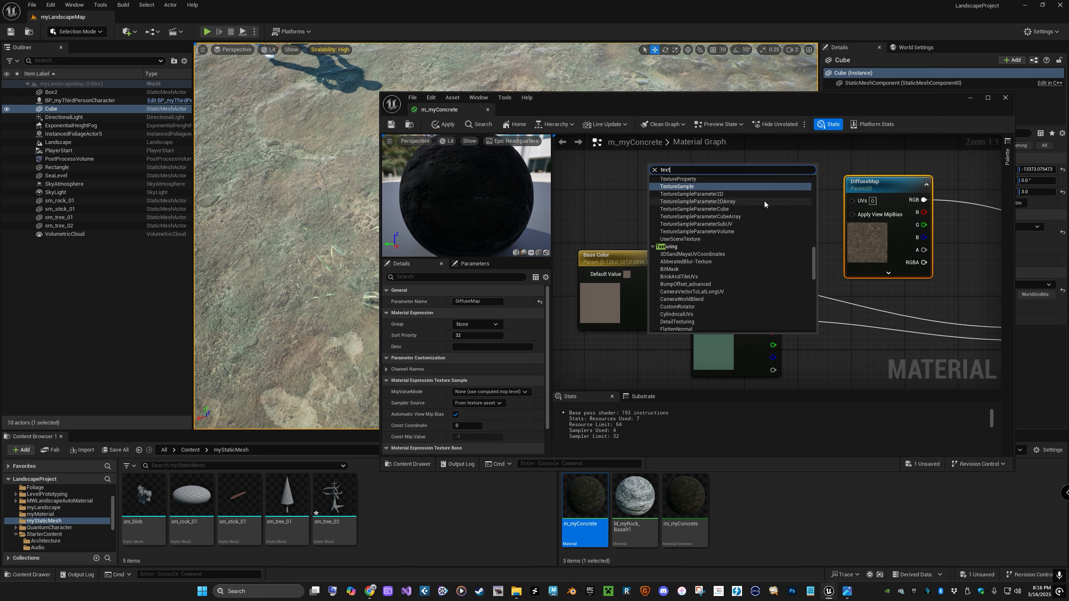
pyautogui.press('BackSpace')
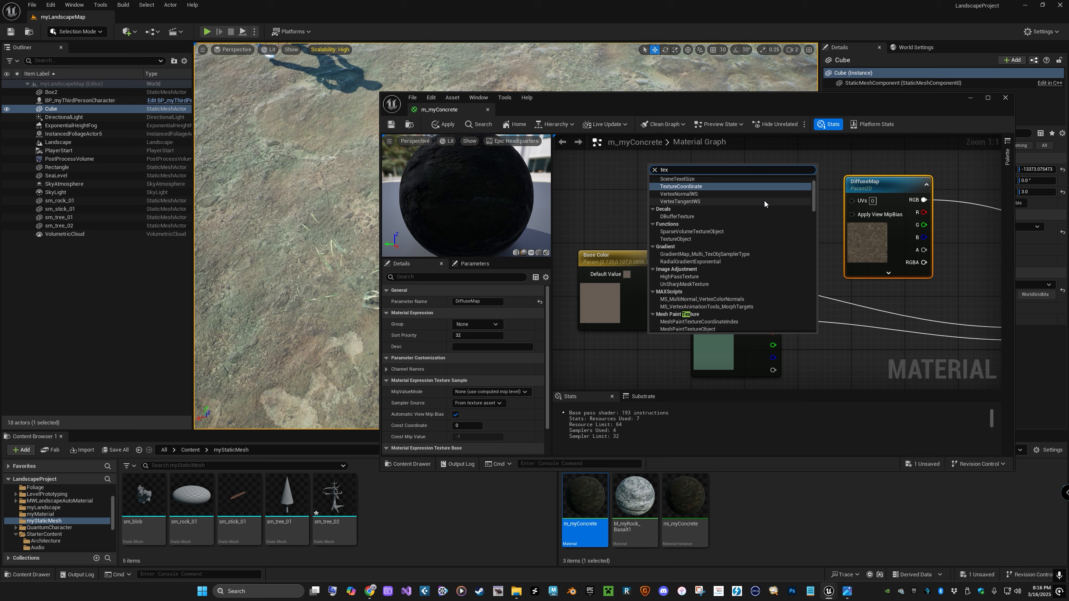
pyautogui.click(677, 187)
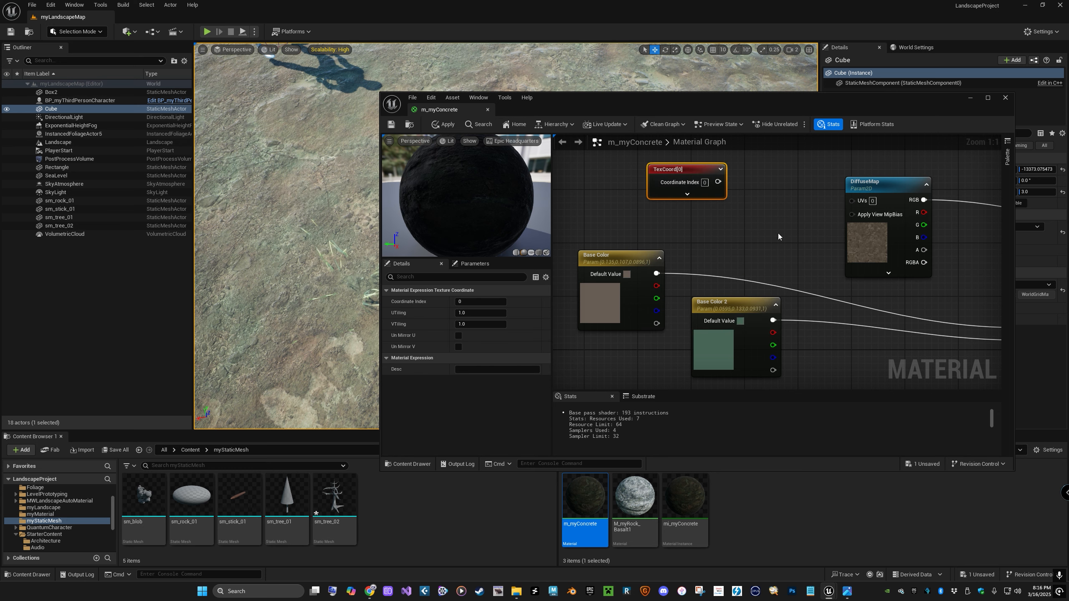
# Step: Expand the TexCoord node's properties, place it beside DiffuseMap and connect its output to DiffuseMap's UVs input
pyautogui.click(687, 194)
pyautogui.moveTo(684, 169); pyautogui.dragTo(735, 168)
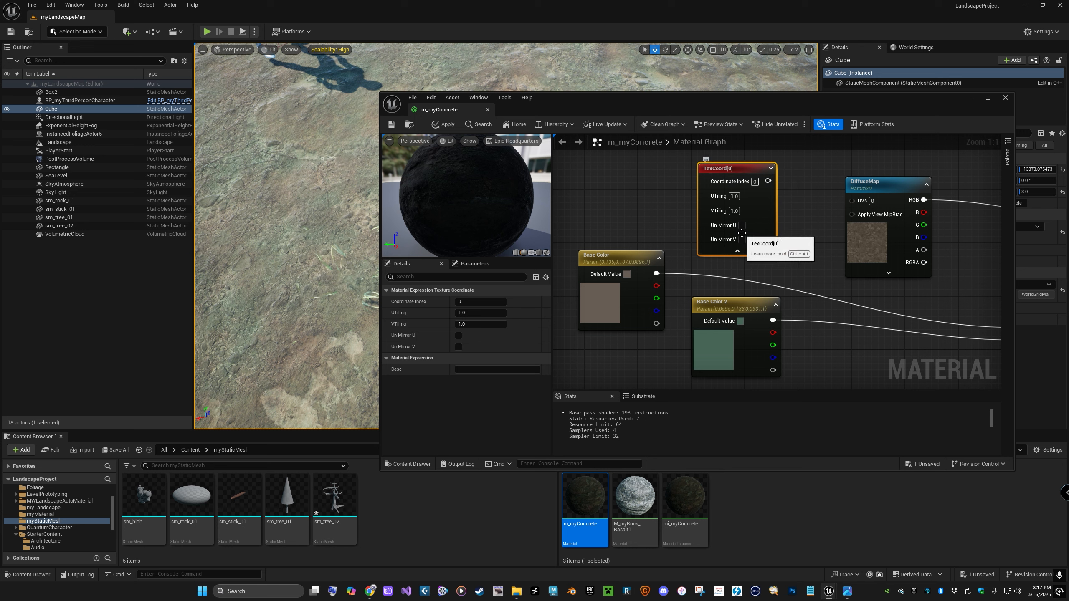
pyautogui.moveTo(768, 181); pyautogui.dragTo(854, 202)
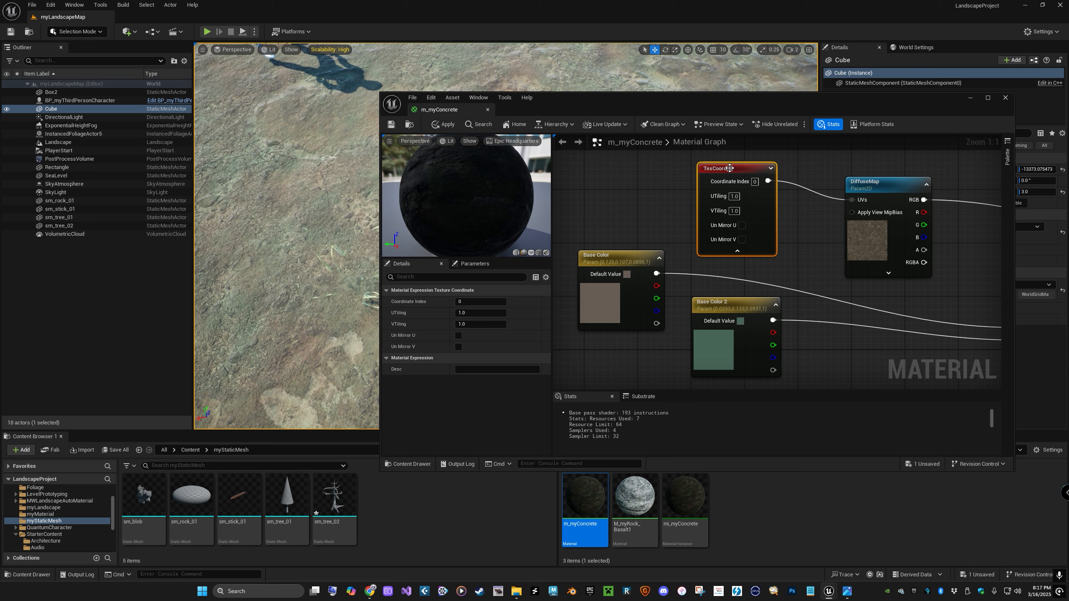
pyautogui.moveTo(730, 168); pyautogui.dragTo(733, 174)
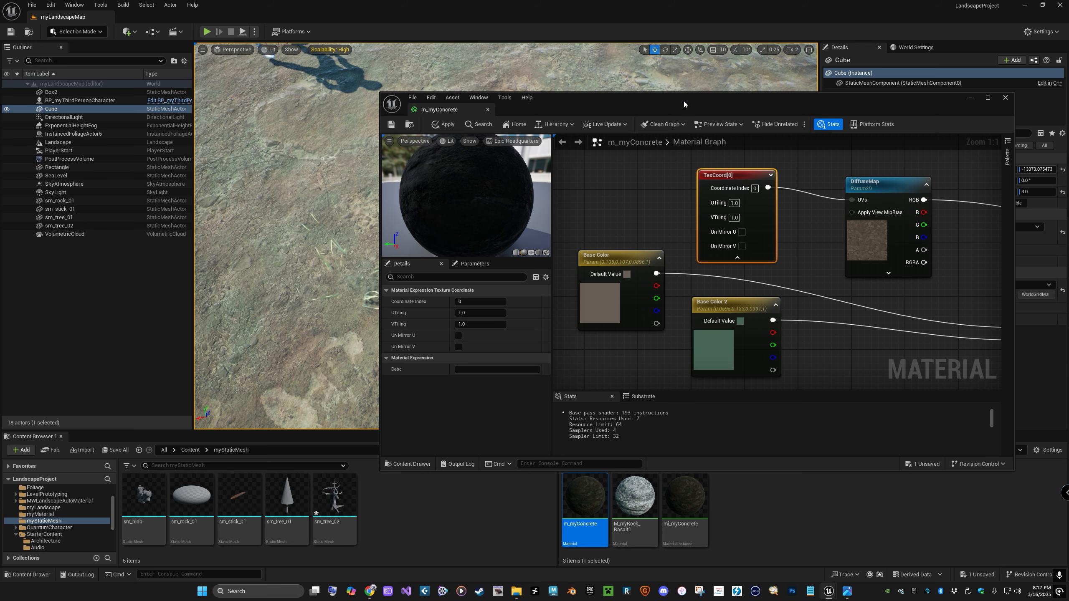
# Step: Reposition the material editor to uncover the viewport and move the TexCoord node below and left of the Base Color node
pyautogui.moveTo(684, 101); pyautogui.dragTo(611, 190)
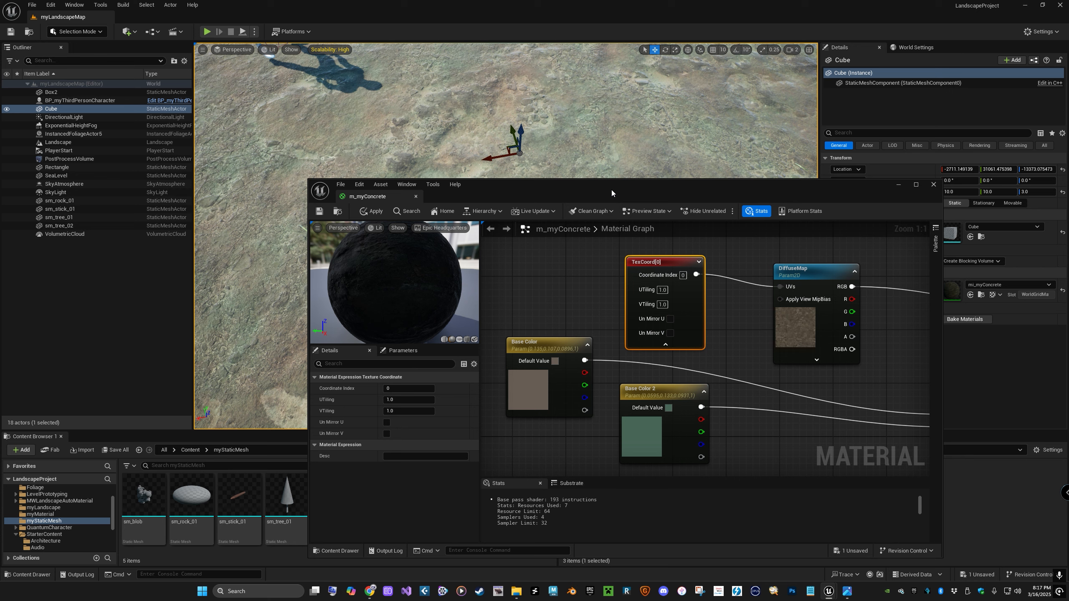
pyautogui.scroll(-4, 808, 295)
pyautogui.moveTo(814, 363); pyautogui.dragTo(777, 342, button='right')
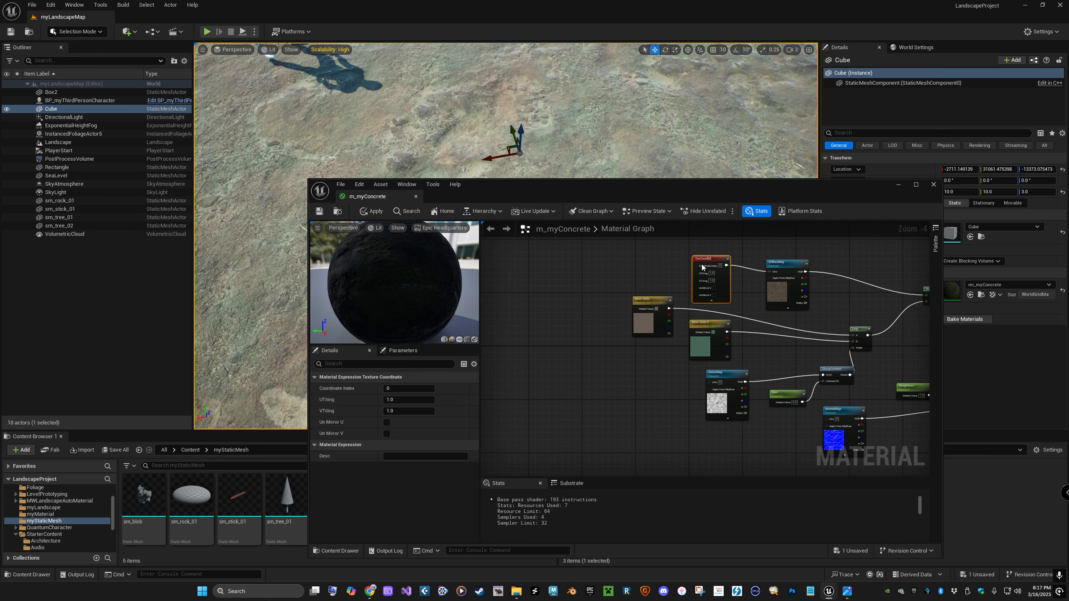
pyautogui.moveTo(702, 267); pyautogui.dragTo(606, 355)
# Step: Set the TexCoord node's UTiling and VTiling to 2.0, save the material and view the effect on the cube
pyautogui.scroll(4, 609, 361)
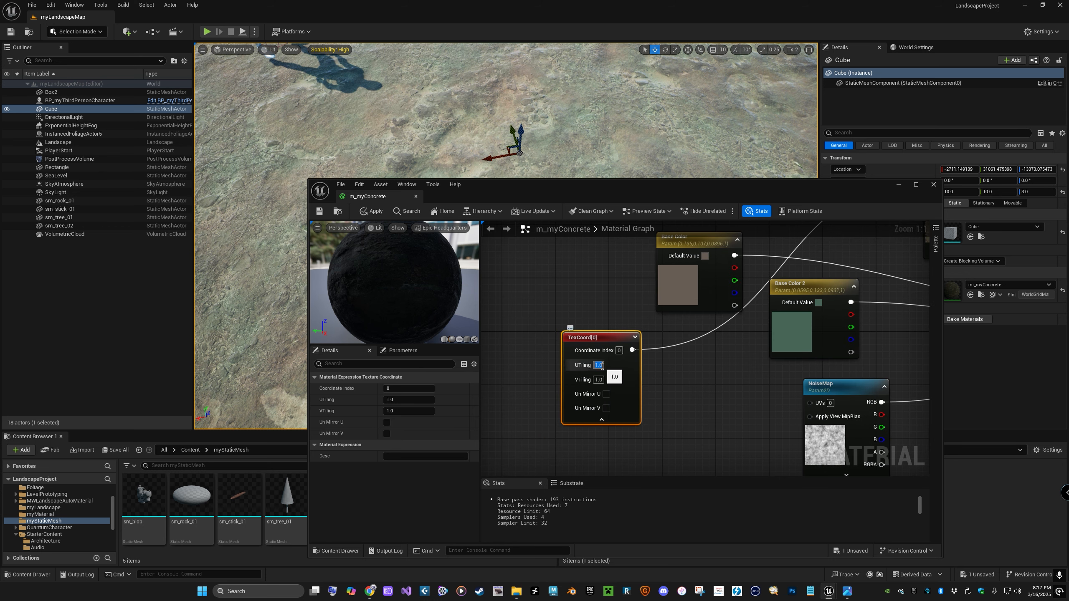
pyautogui.press('Return')
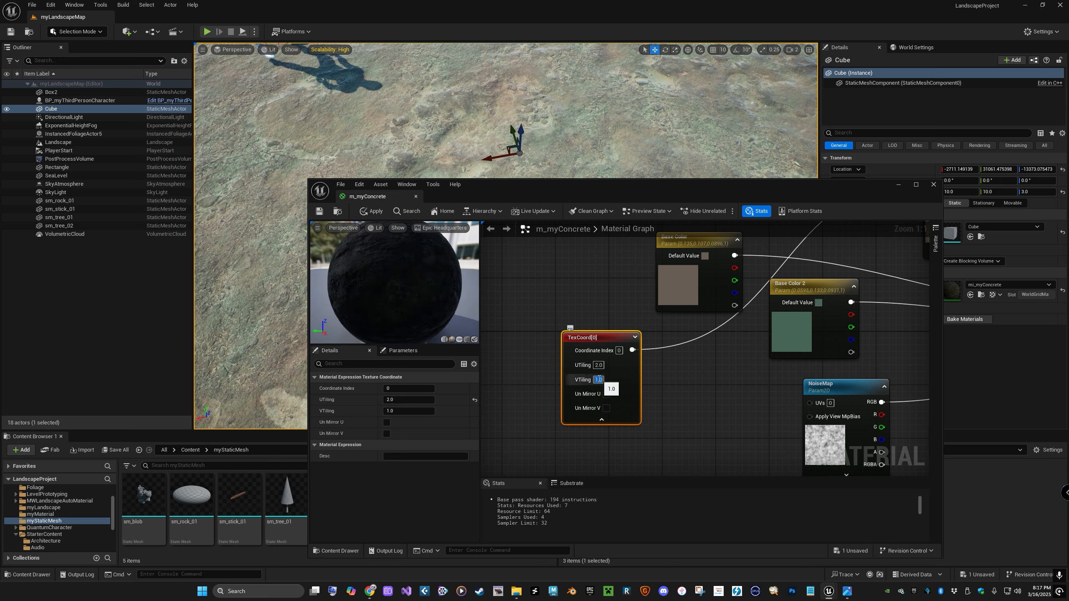
pyautogui.write('2')
pyautogui.press('Return')
pyautogui.click(319, 211)
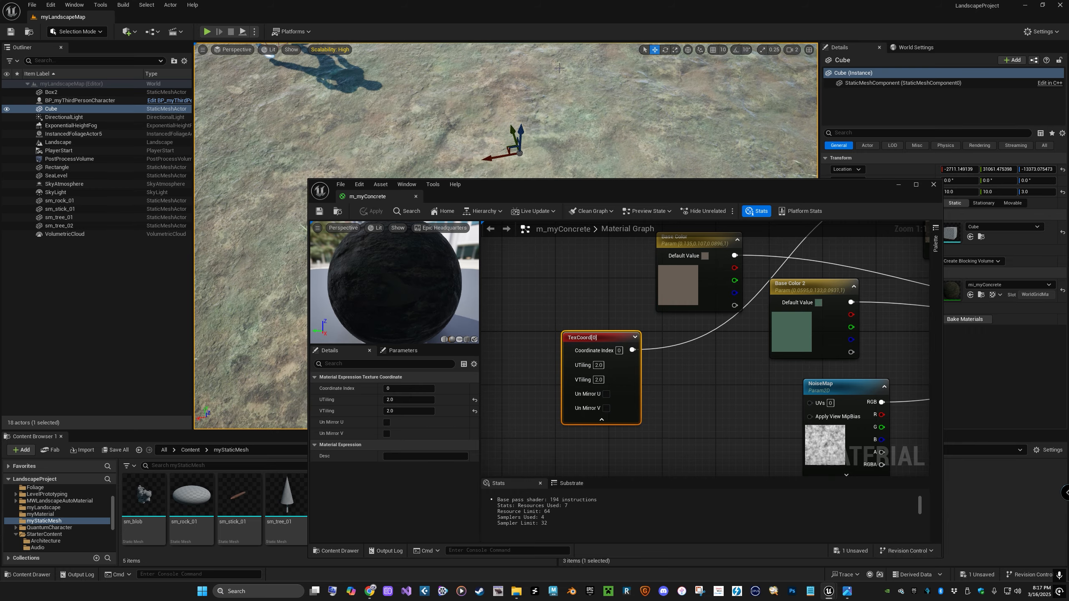
pyautogui.moveTo(269, 202); pyautogui.dragTo(562, 68, button='right')
pyautogui.moveTo(541, 181); pyautogui.dragTo(646, 251)
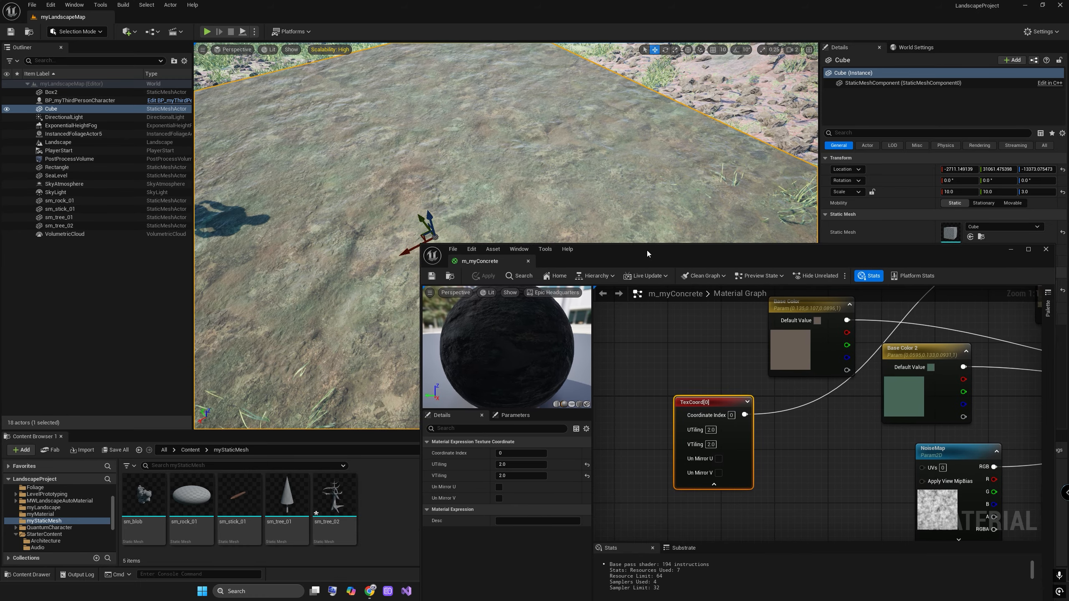
# Step: Set the TexCoord node's UTiling to 10.0, save the material and view the stretched texture on the cube
pyautogui.click(709, 430)
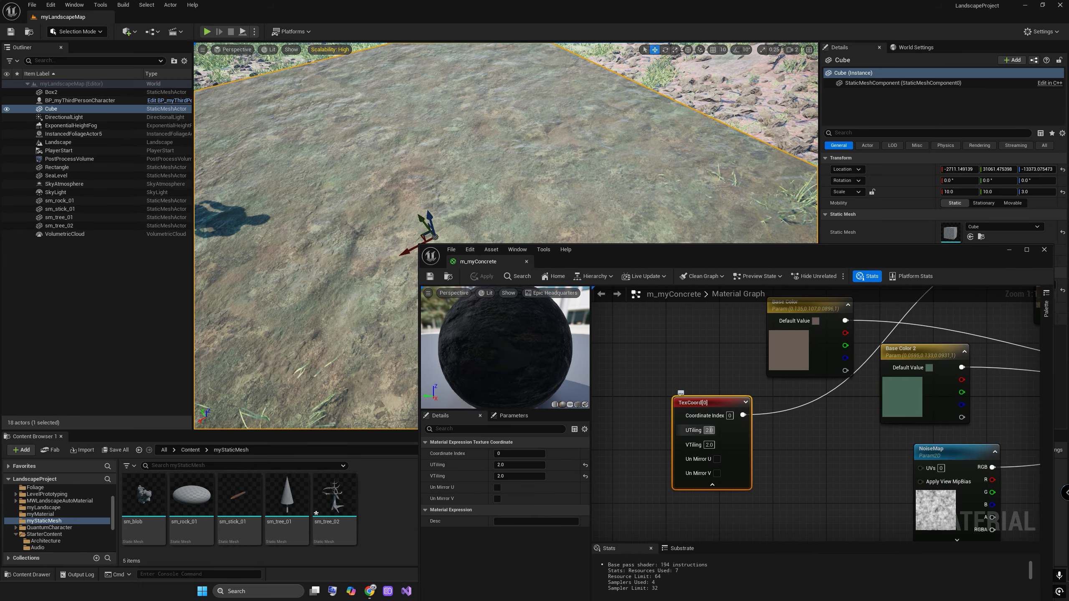
pyautogui.write('10')
pyautogui.press('Return')
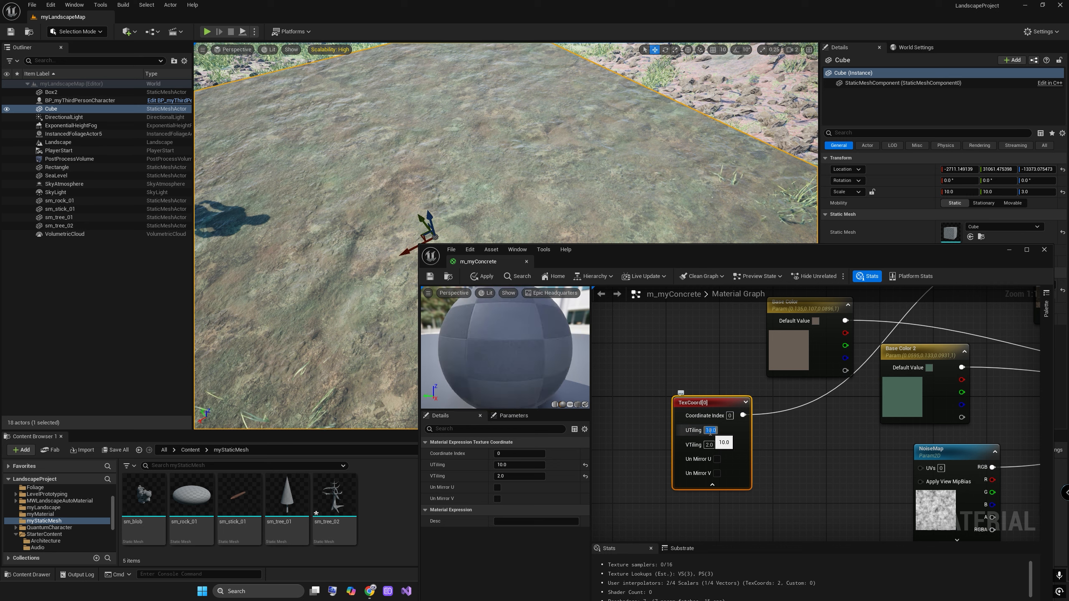
pyautogui.click(430, 276)
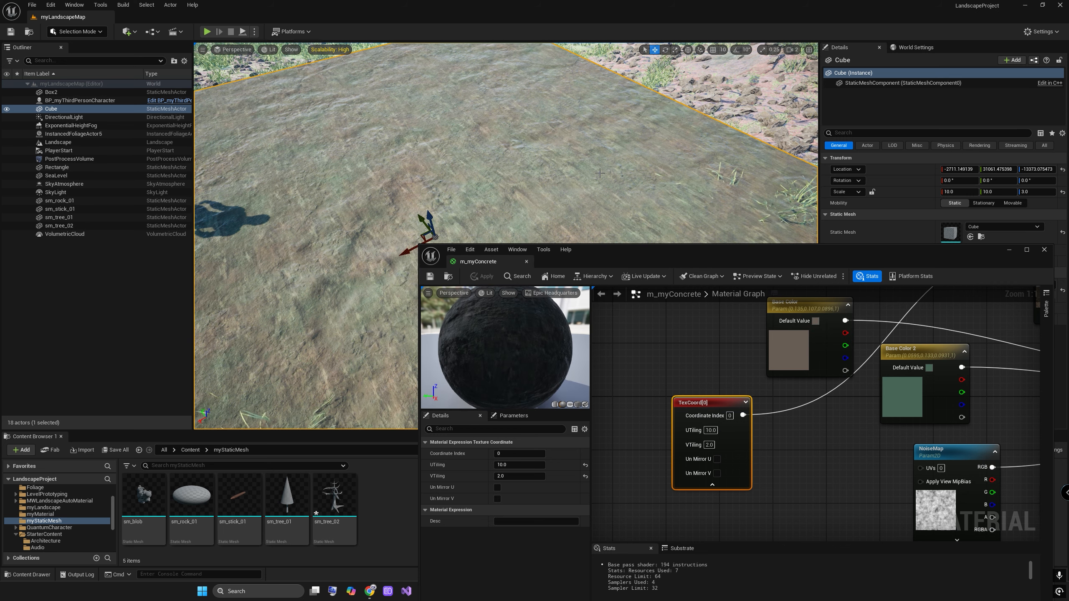
pyautogui.moveTo(505, 177); pyautogui.dragTo(505, 152, button='right')
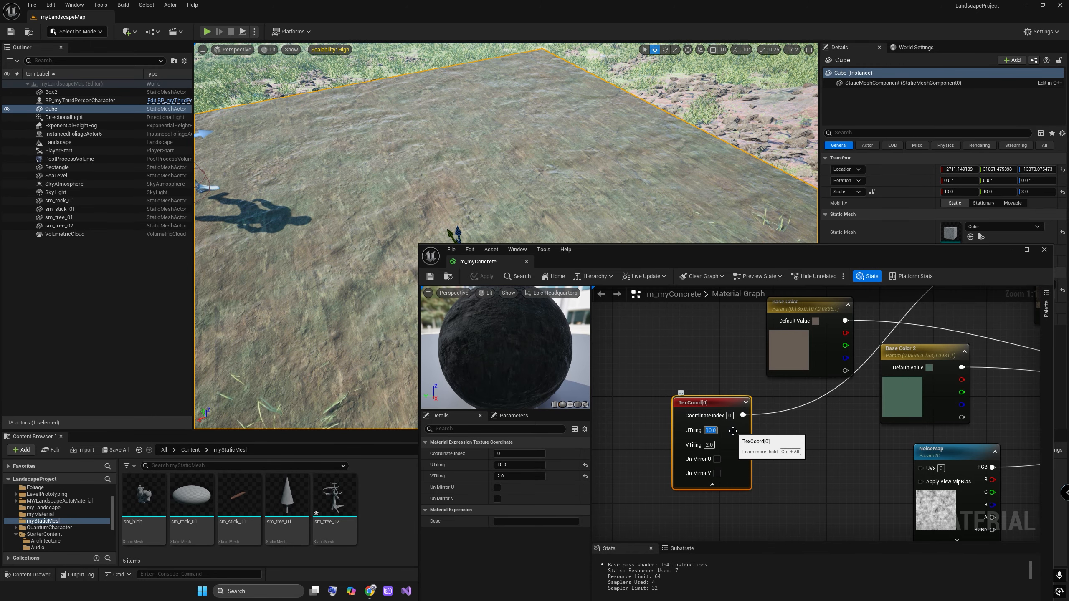
# Step: Set the TexCoord node's UTiling and VTiling to 1.0 and save the landscape level
pyautogui.press('Return')
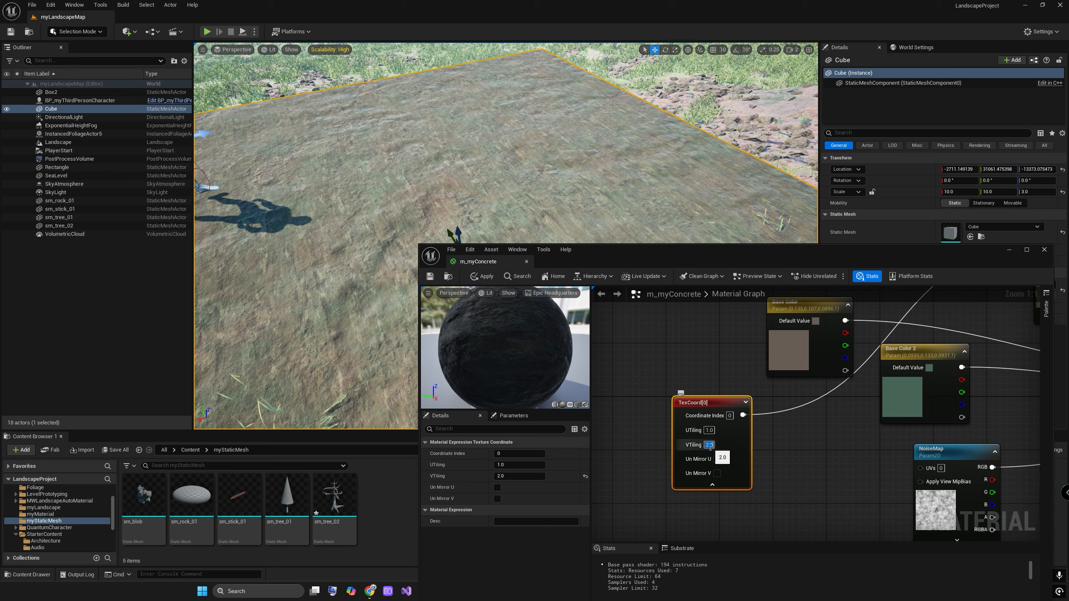
pyautogui.click(711, 377)
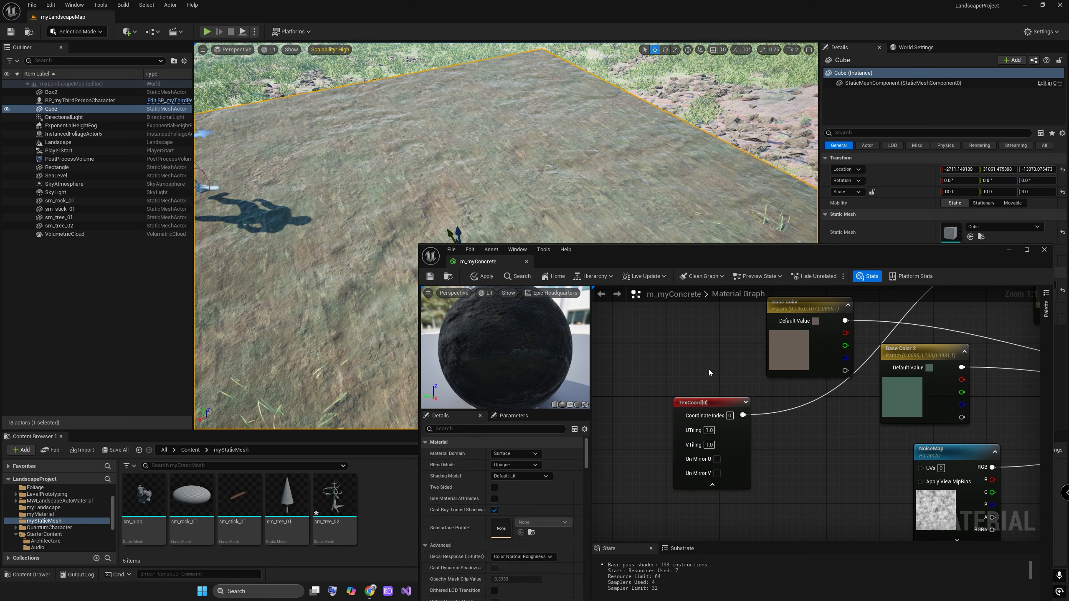
pyautogui.click(11, 33)
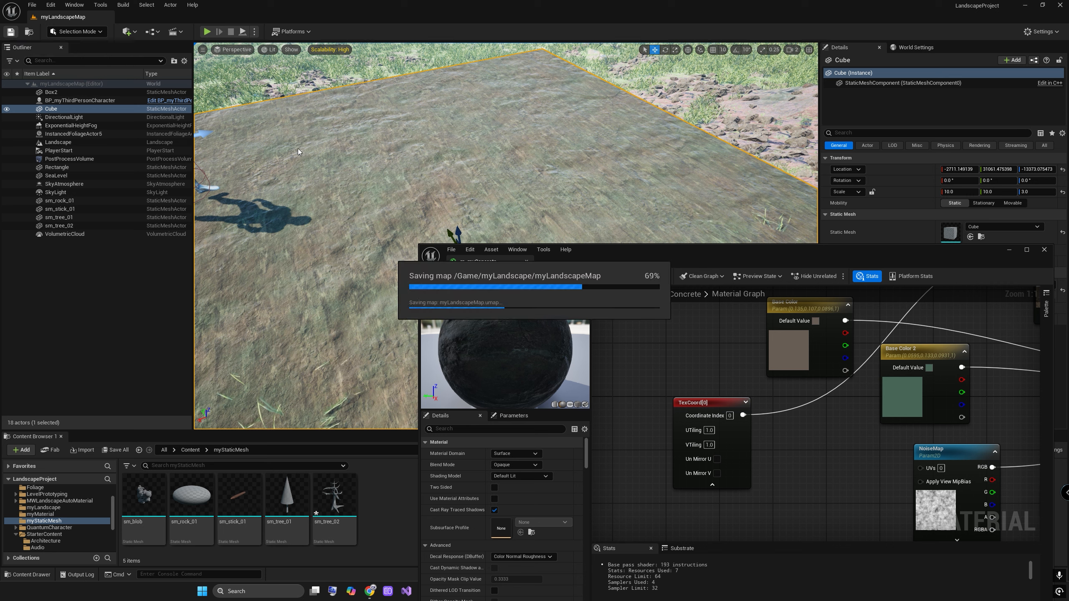
# Step: Connect the TexCoord output to NormalMap's UVs input and arrange the nodes, with NormalMap below NoiseMap and TexCoord farther left
pyautogui.moveTo(745, 376); pyautogui.dragTo(688, 352, button='right')
pyautogui.scroll(-3, 766, 383)
pyautogui.moveTo(823, 443); pyautogui.dragTo(750, 400, button='right')
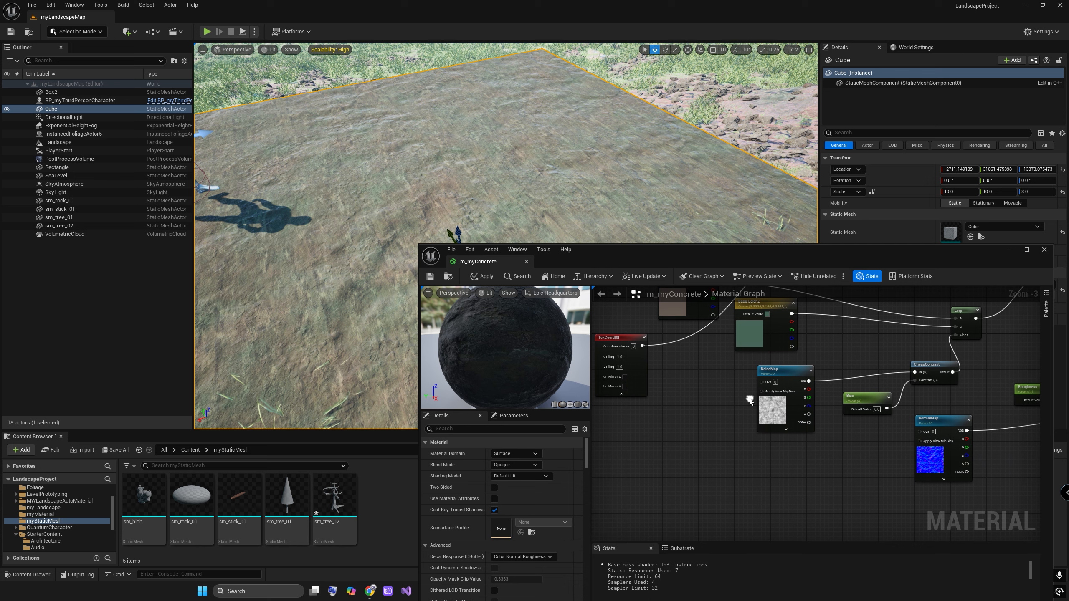
pyautogui.scroll(-2, 741, 400)
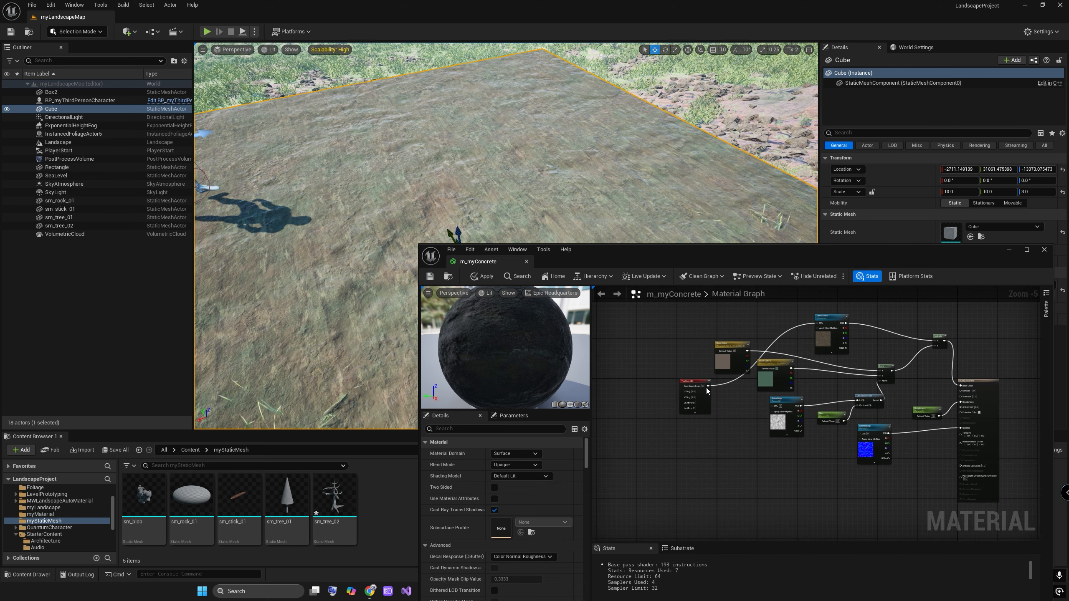
pyautogui.moveTo(708, 386); pyautogui.dragTo(862, 434)
pyautogui.moveTo(686, 380); pyautogui.dragTo(677, 408)
pyautogui.moveTo(872, 436); pyautogui.dragTo(844, 444)
pyautogui.click(825, 335)
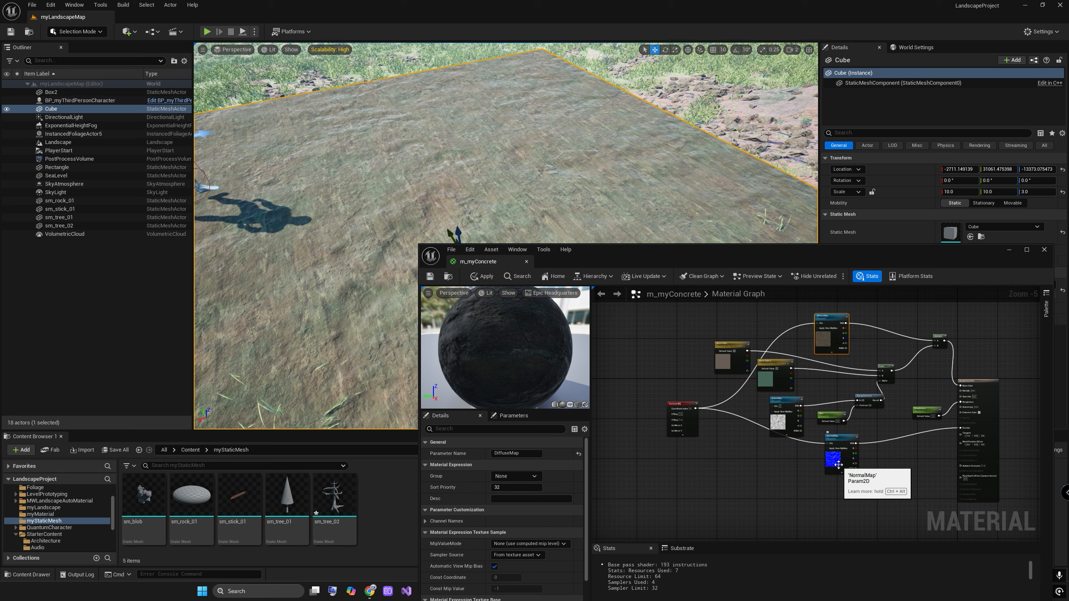
pyautogui.moveTo(682, 401); pyautogui.dragTo(678, 393)
# Step: Apply the m_myConcrete material changes and inspect the cube's ground surface up close and at a low angle
pyautogui.moveTo(505, 177); pyautogui.dragTo(535, 190, button='right')
pyautogui.press('s')
pyautogui.scroll(-3, 505, 211)
pyautogui.press('w')
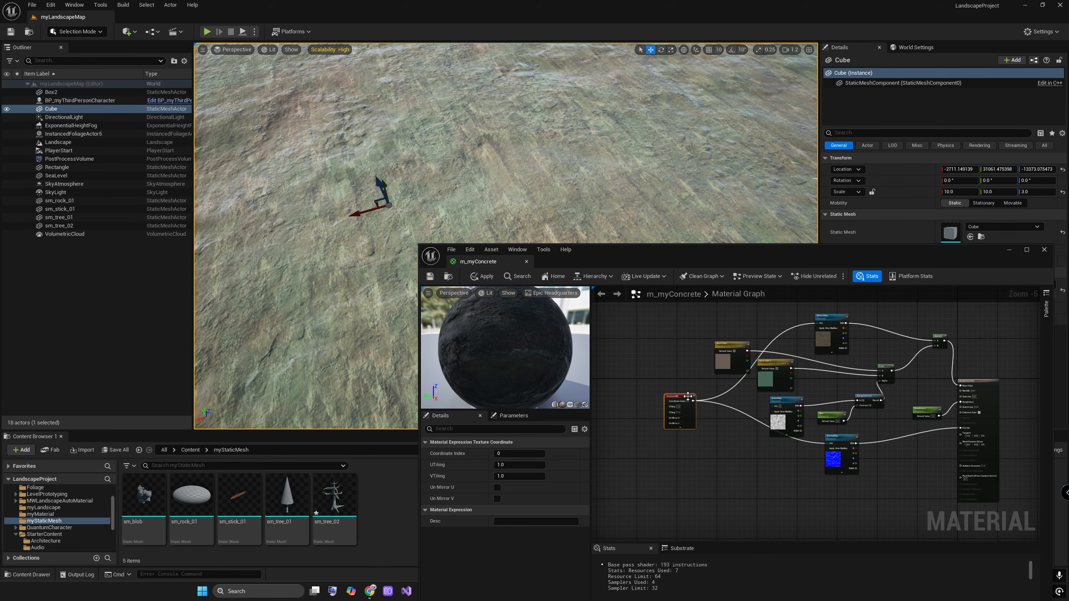
pyautogui.scroll(5, 688, 397)
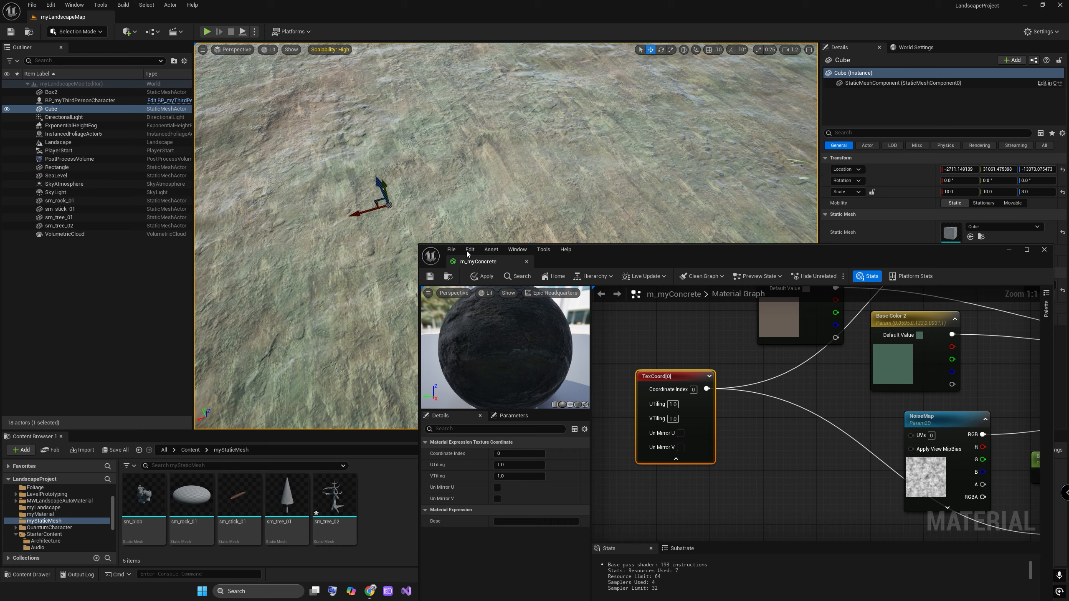
pyautogui.click(485, 279)
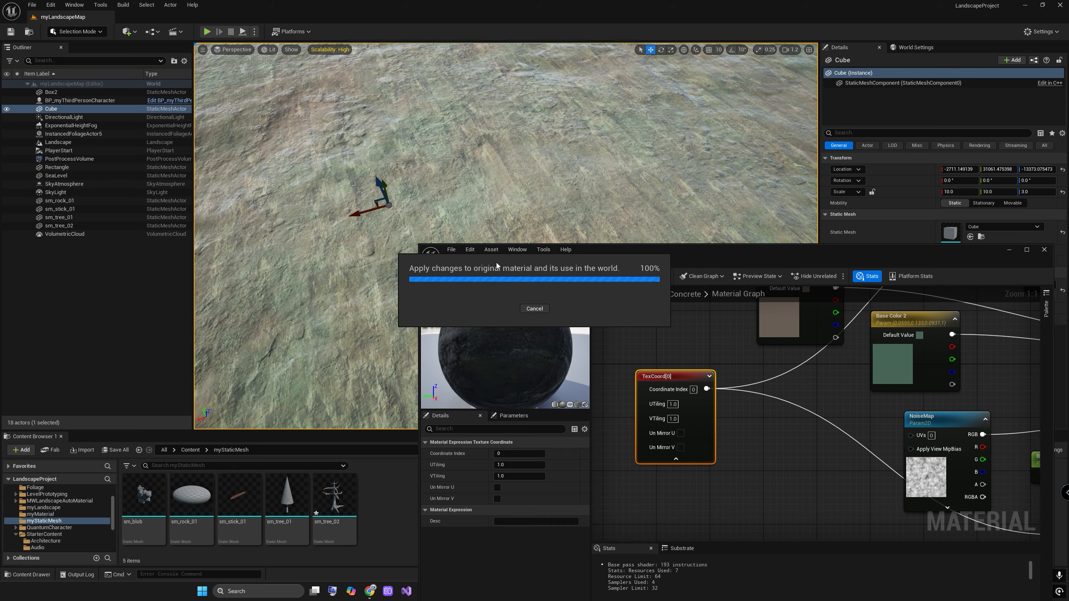
pyautogui.moveTo(631, 202); pyautogui.dragTo(530, 156, button='right')
pyautogui.moveTo(639, 130); pyautogui.dragTo(639, 190, button='right')
pyautogui.press('w')
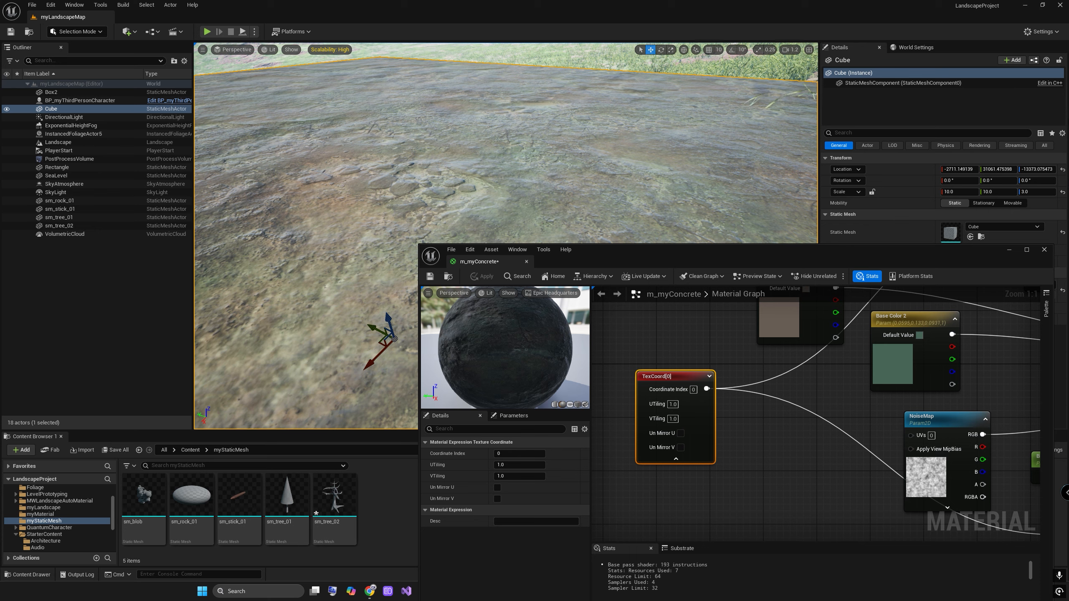
# Step: Set Specular on the m_myConcrete result node to 0.0, save the material and inspect the cube's surface
pyautogui.moveTo(879, 258); pyautogui.dragTo(610, 230)
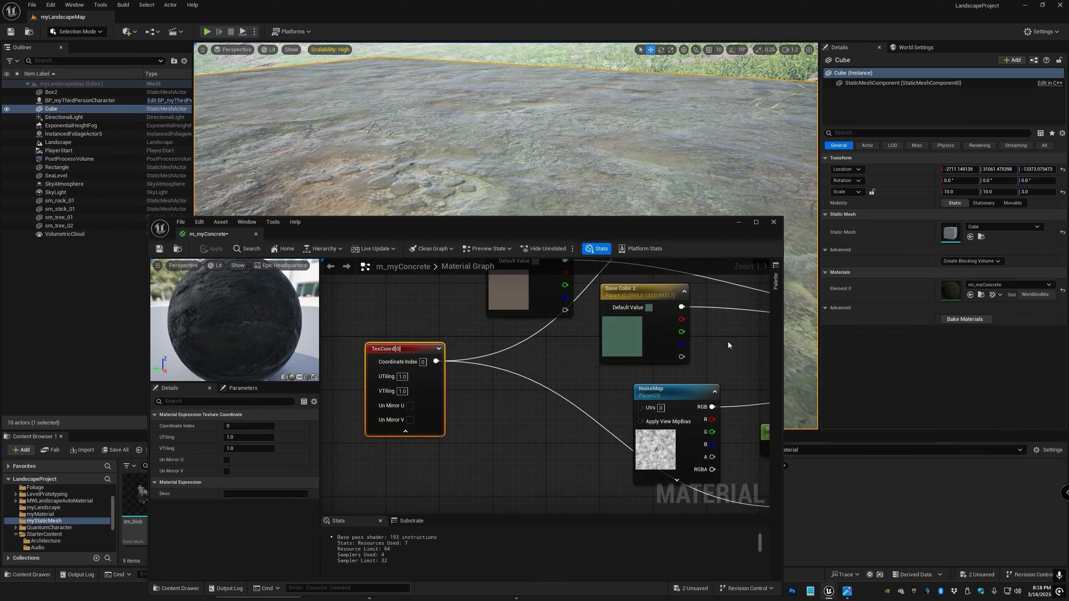
pyautogui.scroll(-2, 729, 342)
pyautogui.scroll(2, 491, 433)
pyautogui.moveTo(563, 391); pyautogui.dragTo(321, 413, button='right')
pyautogui.moveTo(578, 423); pyautogui.dragTo(567, 292, button='right')
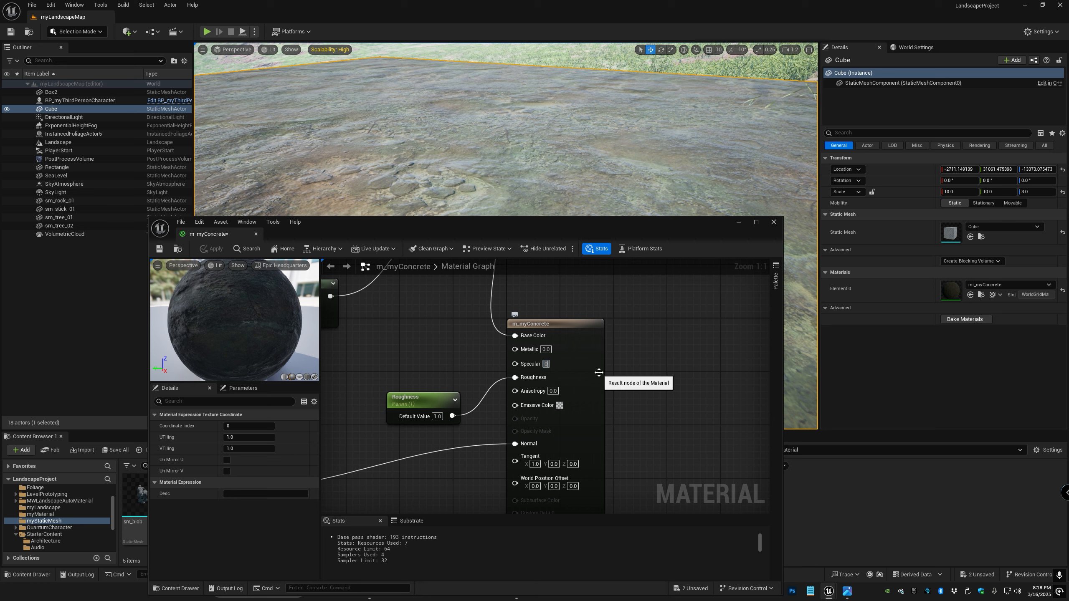
pyautogui.press('Return')
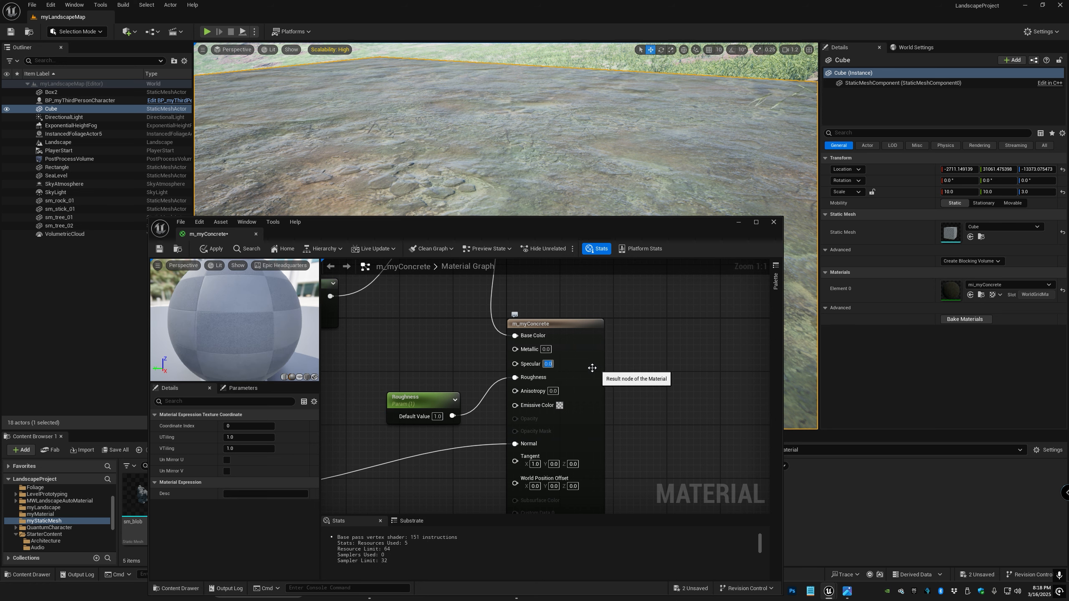
pyautogui.click(159, 249)
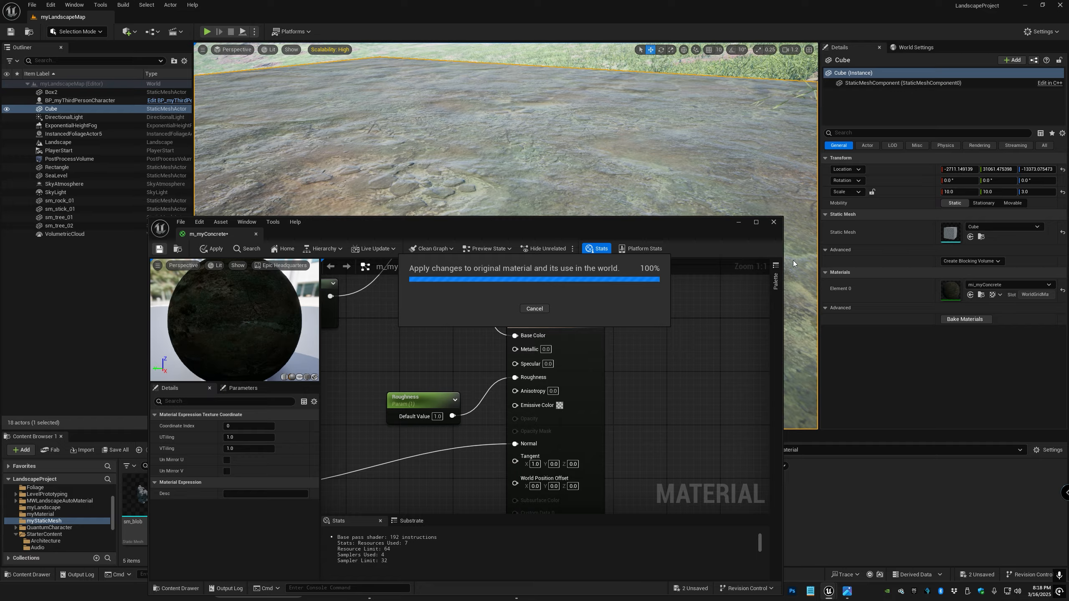
pyautogui.moveTo(644, 130); pyautogui.dragTo(522, 186, button='right')
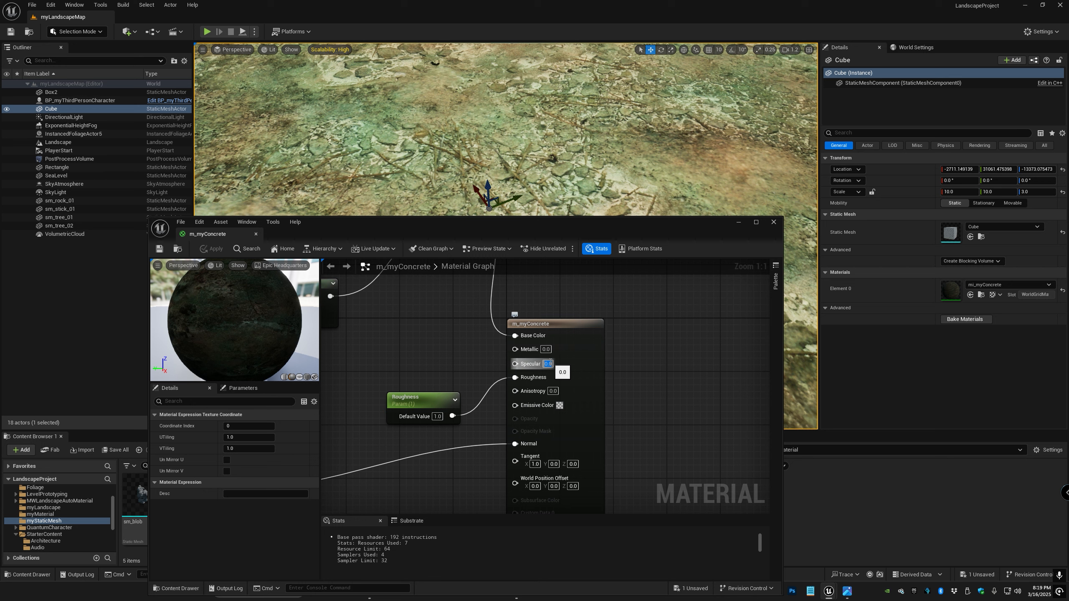
# Step: Set Specular on the m_myConcrete result node to 0.1, save the material and inspect the cube's surface at a low angle
pyautogui.write('0.1')
pyautogui.press('Return')
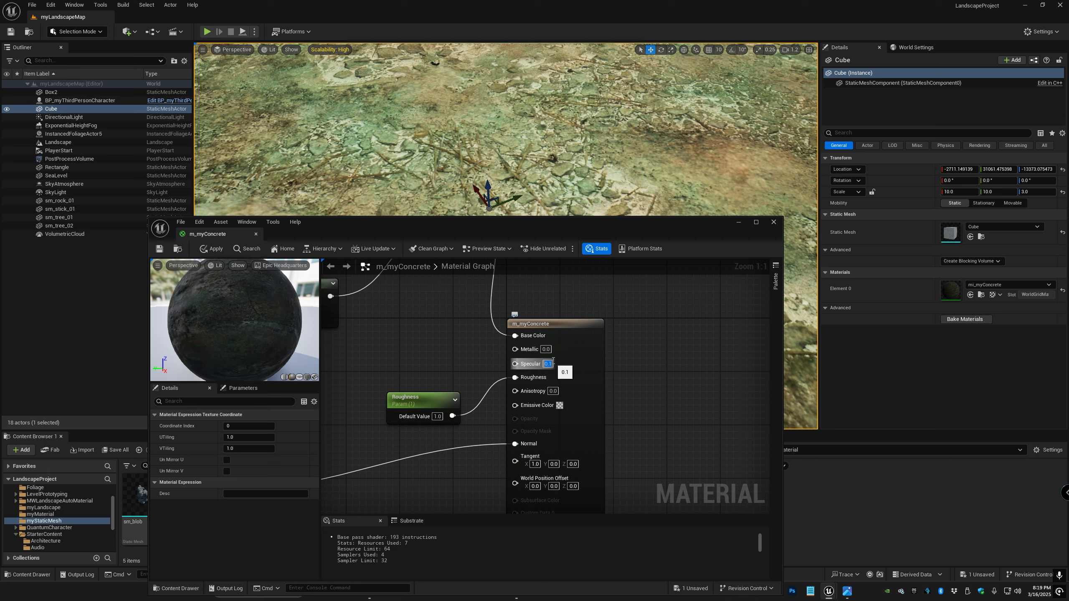
pyautogui.click(160, 249)
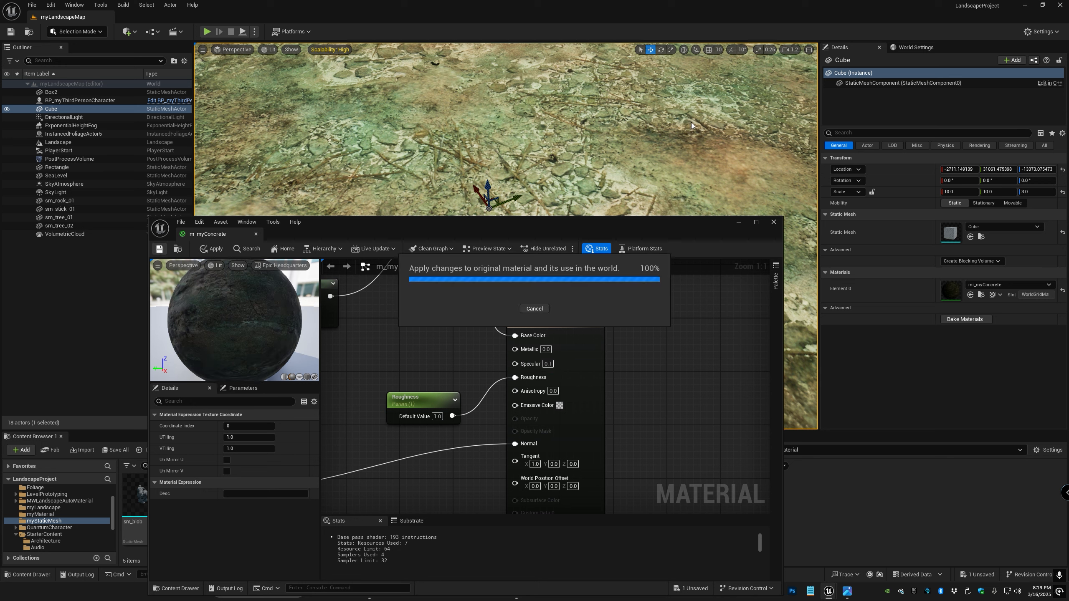
pyautogui.moveTo(570, 133); pyautogui.dragTo(582, 102, button='right')
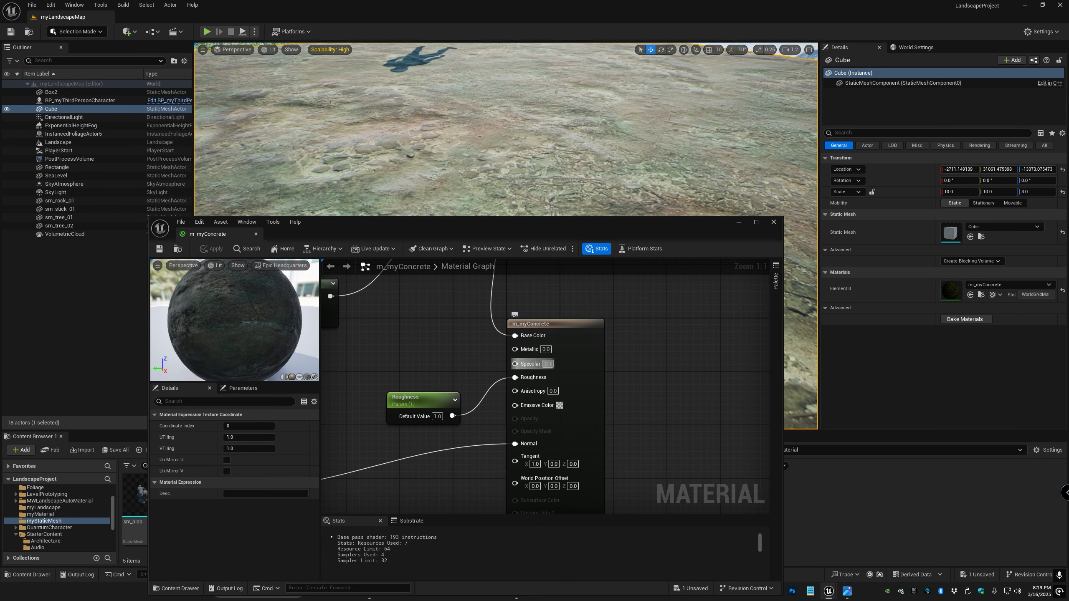
# Step: Set Specular on the m_myConcrete result node to 0.03 and save the material
pyautogui.write('0.03')
pyautogui.press('Return')
pyautogui.click(160, 249)
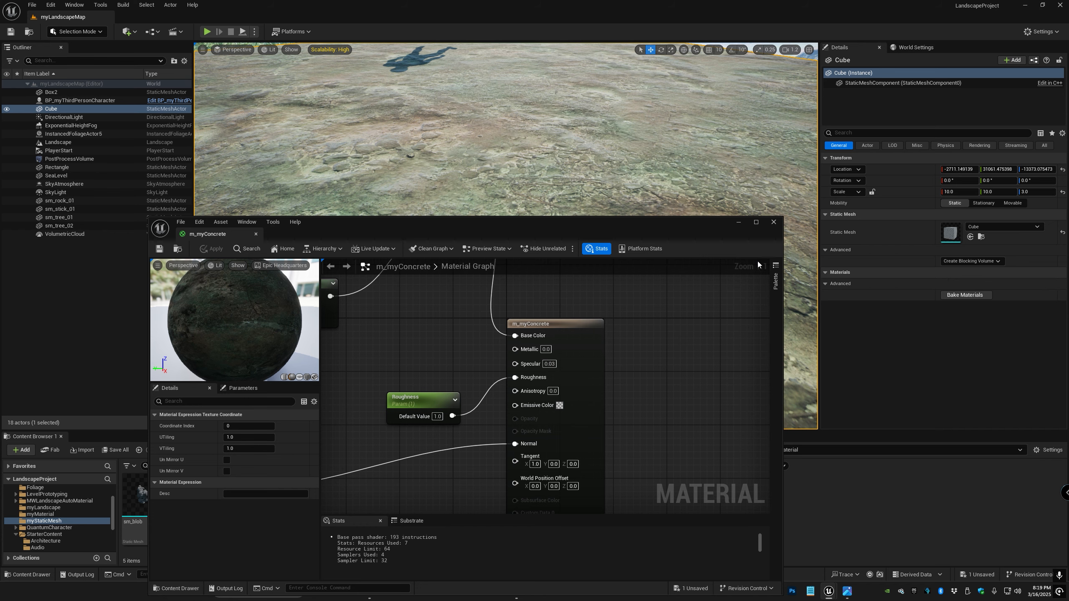
# Step: Open the mi_myConcrete material instance and collapse the channel values of its Base Color and Base Color 2 parameters
pyautogui.moveTo(735, 228); pyautogui.dragTo(961, 112)
pyautogui.scroll(-3, 856, 249)
pyautogui.moveTo(856, 248); pyautogui.dragTo(938, 243, button='right')
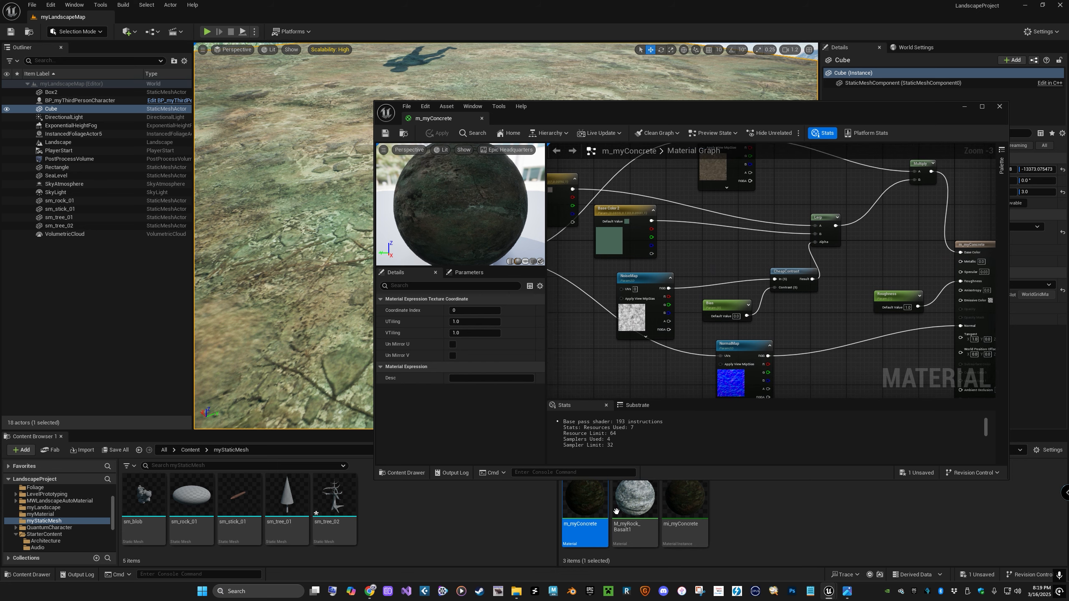
pyautogui.doubleClick(691, 501)
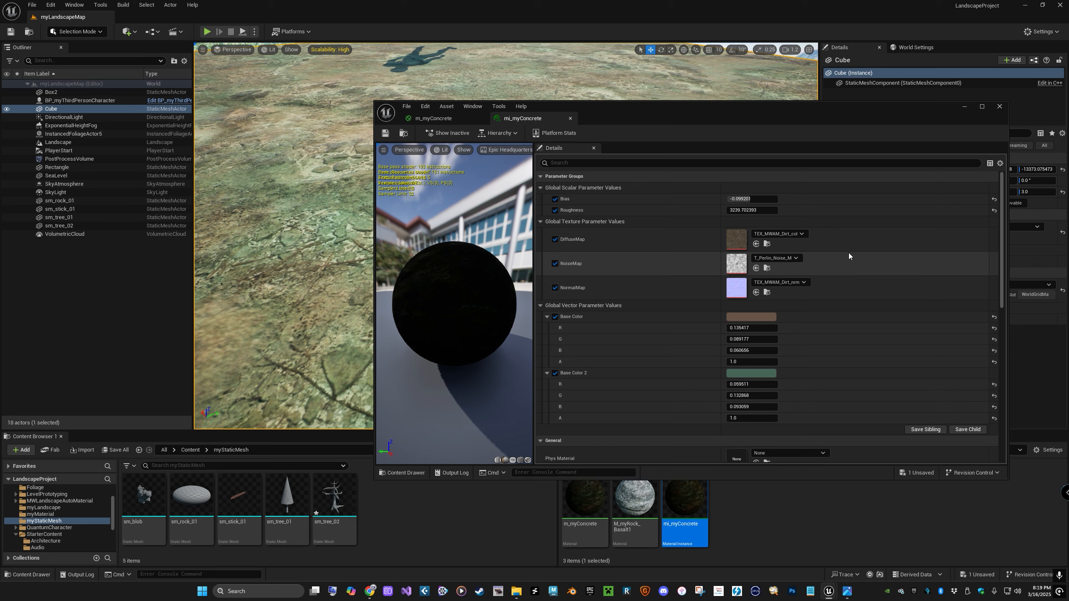
pyautogui.scroll(-3, 830, 249)
pyautogui.scroll(3, 830, 258)
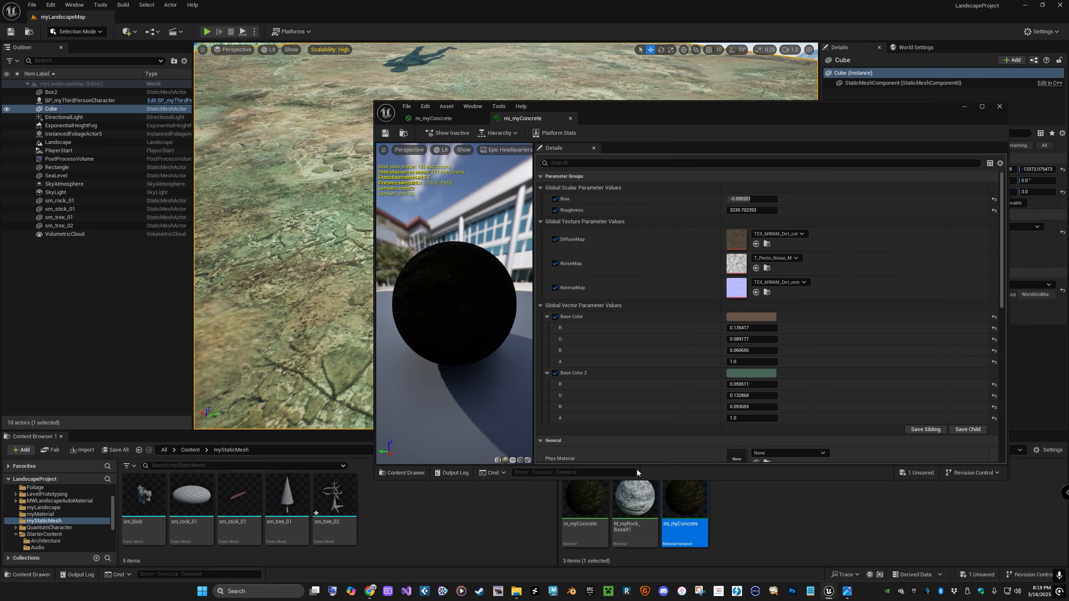
pyautogui.click(547, 316)
pyautogui.click(547, 328)
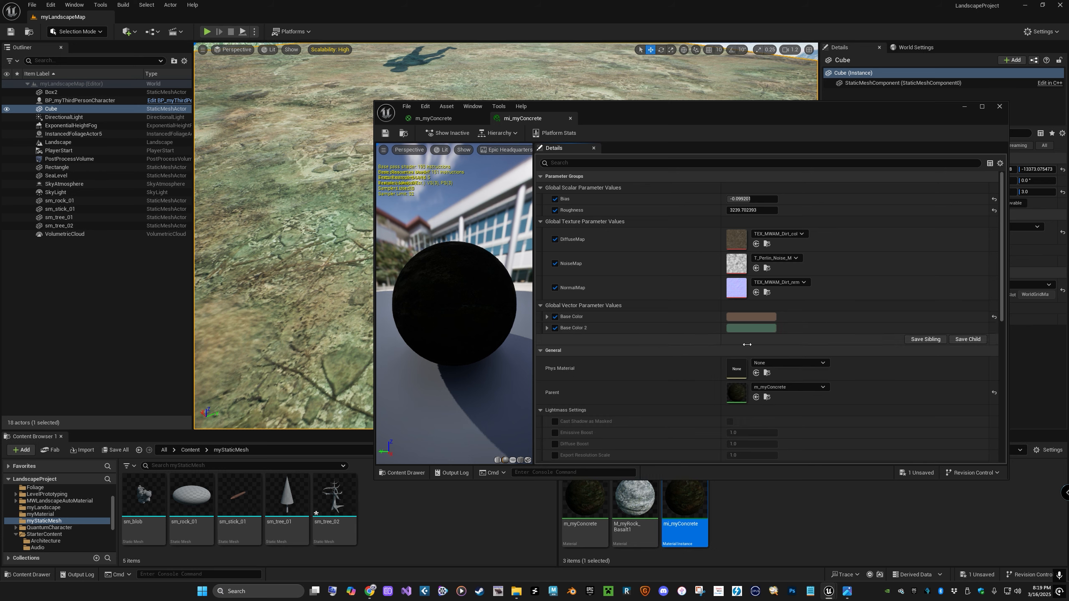
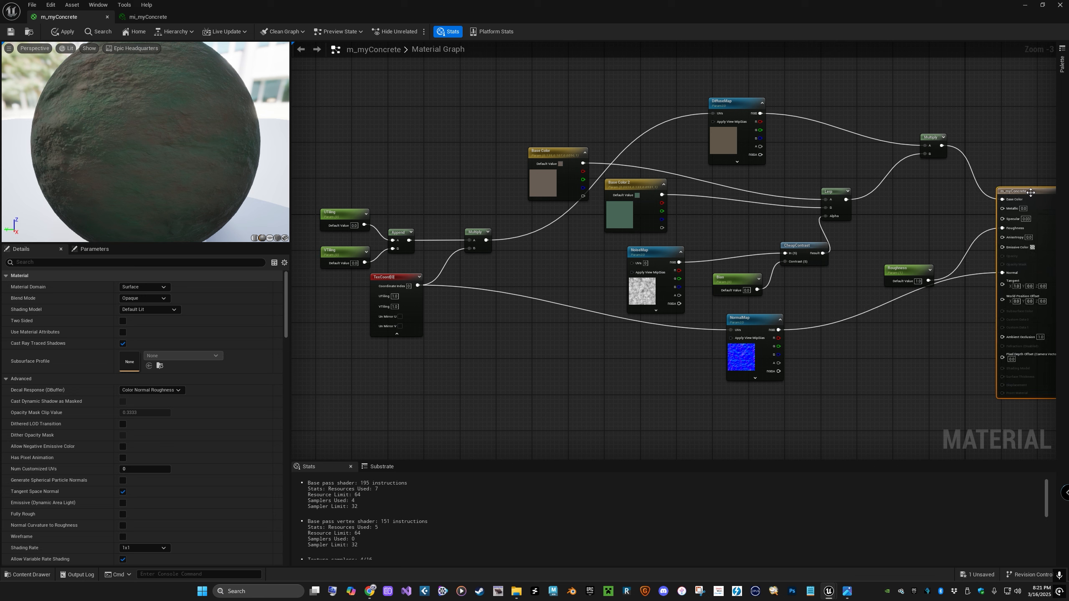
# Step: Arrange the final Multiply, DiffuseMap, Base Color, Base Color 2 and NoiseMap nodes into a tidier layout in the m_myConcrete graph
pyautogui.moveTo(933, 137); pyautogui.dragTo(938, 192)
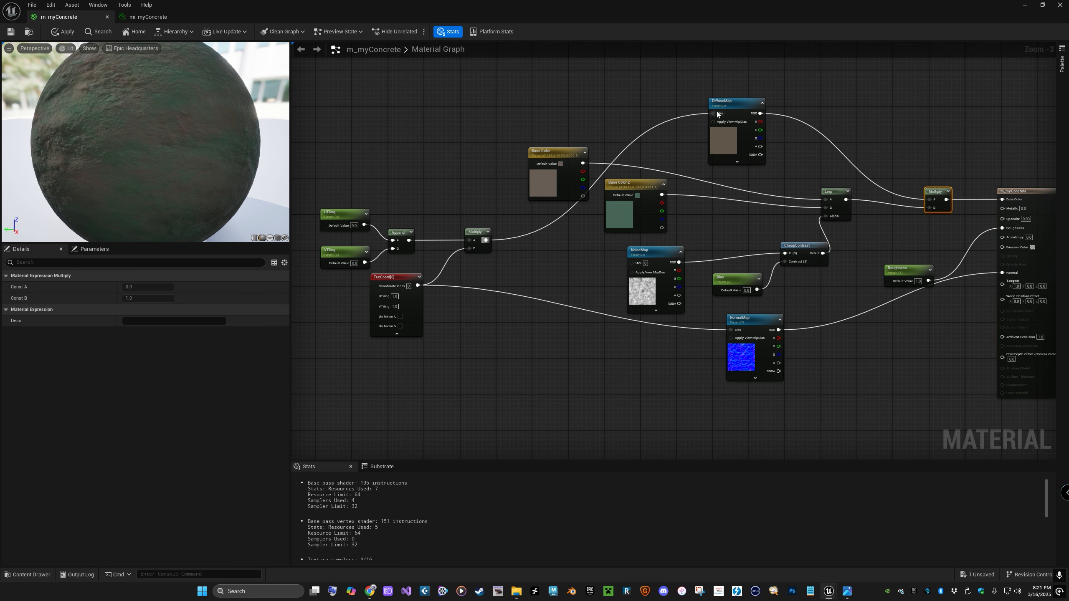
pyautogui.moveTo(728, 106); pyautogui.dragTo(747, 132)
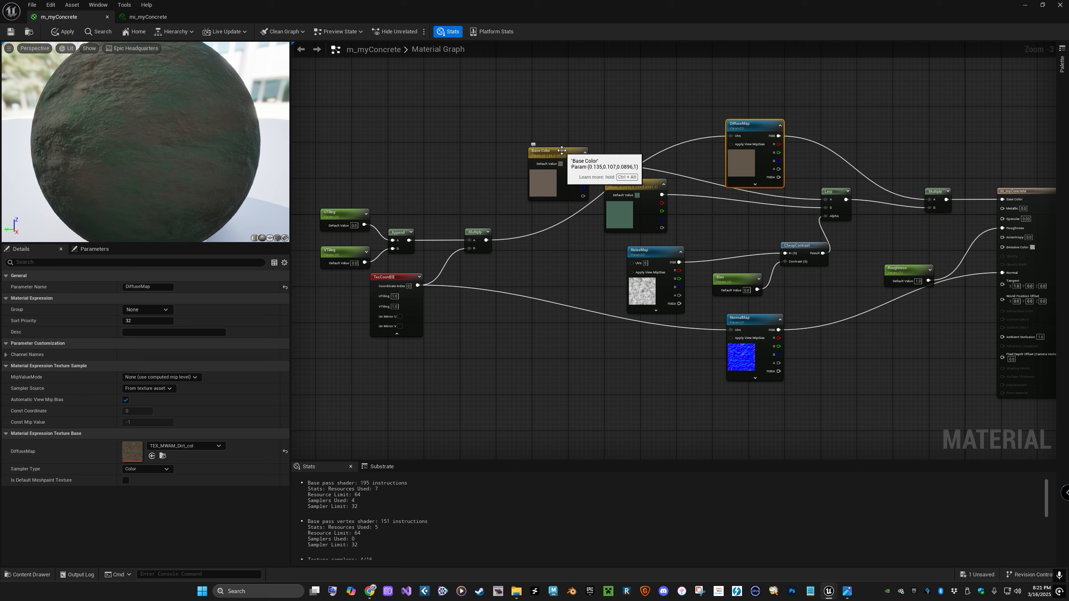
pyautogui.moveTo(562, 150); pyautogui.dragTo(695, 184)
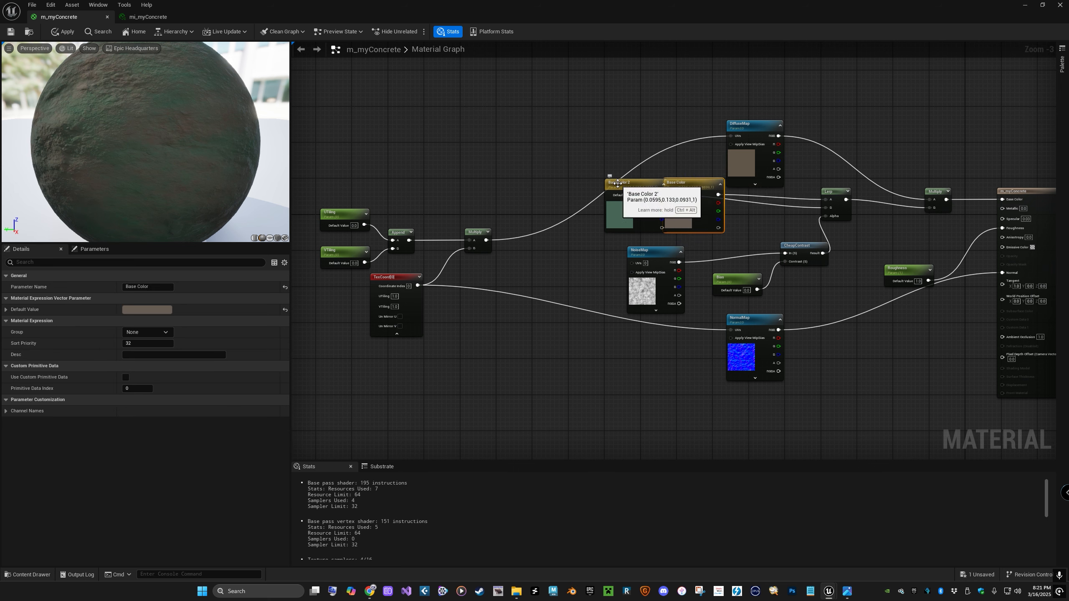
pyautogui.moveTo(617, 184)
pyautogui.mouseDown()
pyautogui.moveTo(596, 212)
pyautogui.moveTo(589, 195)
pyautogui.moveTo(609, 193)
pyautogui.mouseUp()
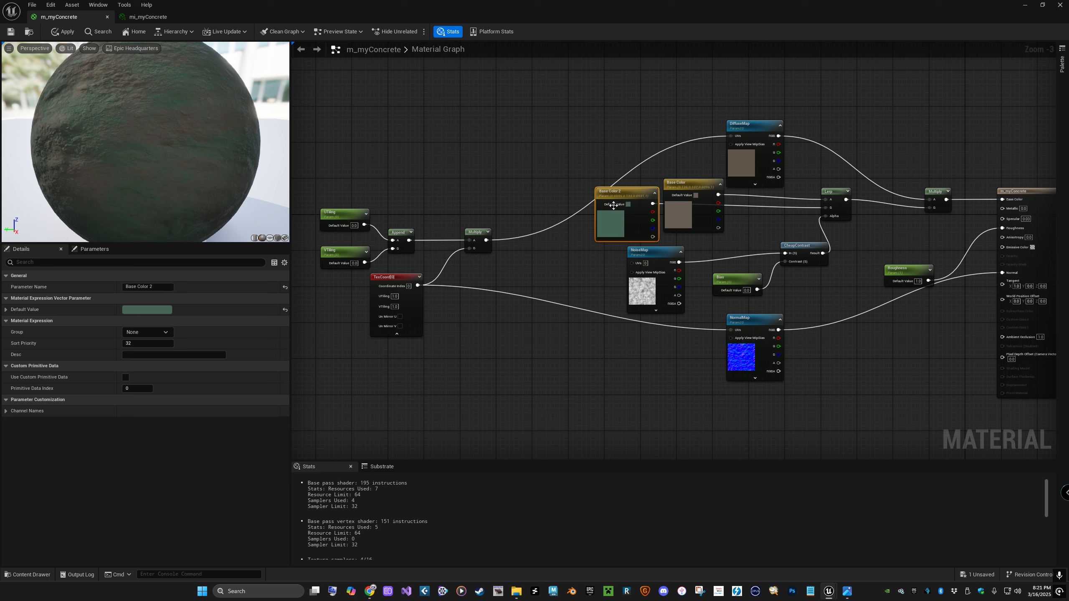
pyautogui.moveTo(658, 253); pyautogui.dragTo(557, 238)
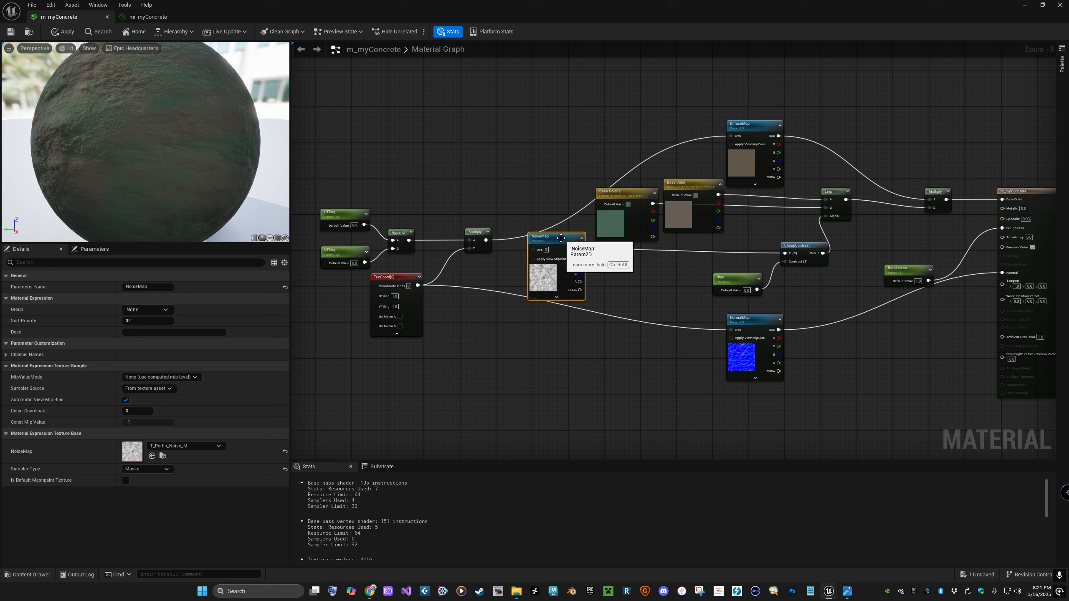
# Step: Shift the result, final Multiply and Roughness nodes closer to the Lerp, and line up NormalMap and TexCoord below the other nodes
pyautogui.moveTo(1030, 191); pyautogui.dragTo(999, 193)
pyautogui.moveTo(1037, 147); pyautogui.dragTo(887, 409)
pyautogui.moveTo(997, 190); pyautogui.dragTo(952, 183)
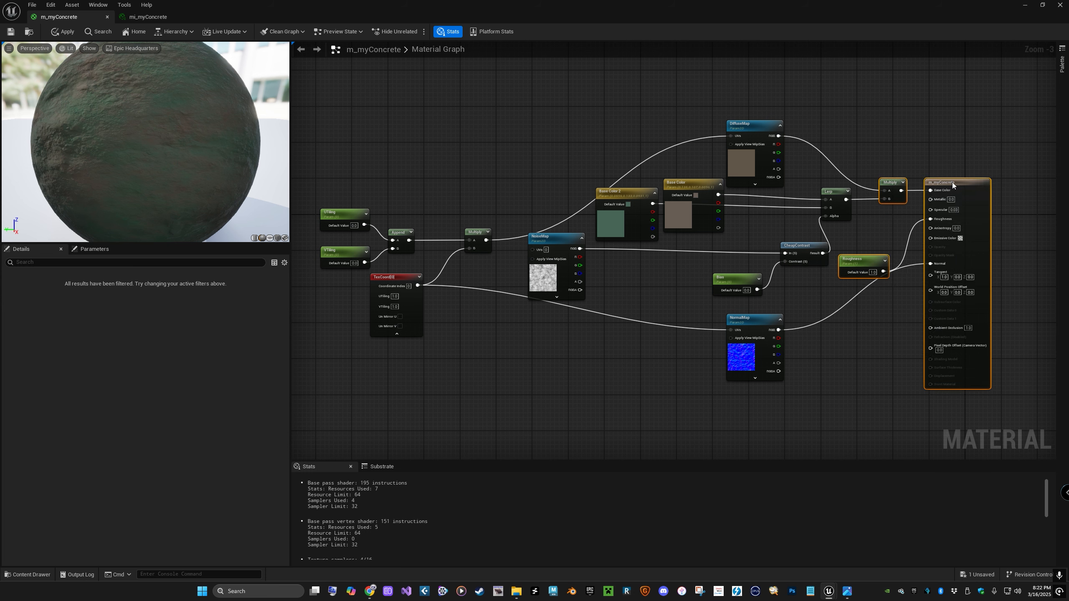
pyautogui.click(848, 344)
pyautogui.moveTo(759, 319); pyautogui.dragTo(802, 304)
pyautogui.moveTo(397, 282); pyautogui.dragTo(429, 300)
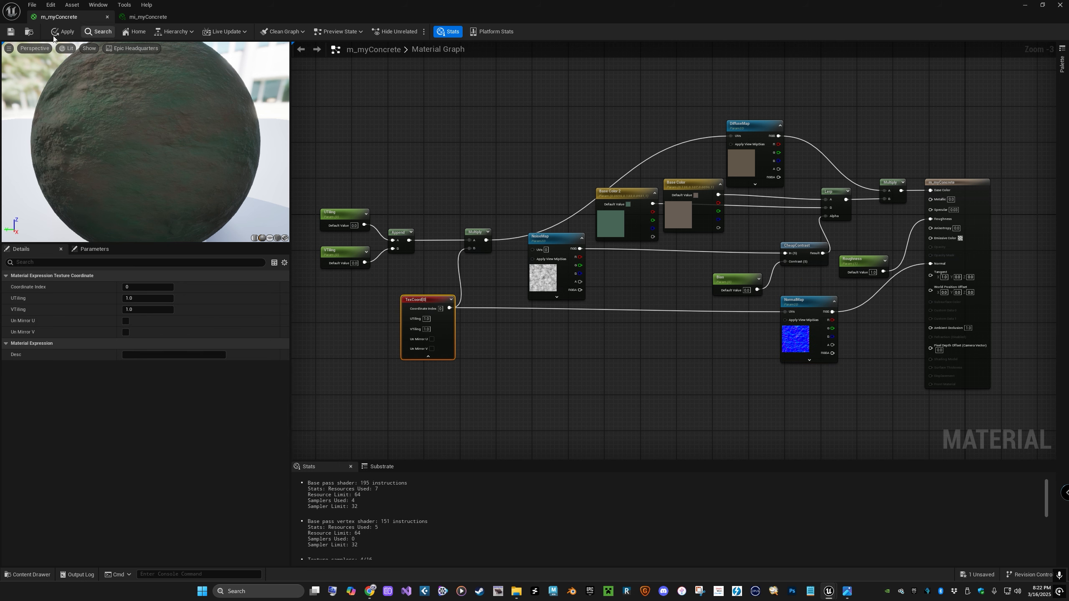
# Step: Save and close the m_myConcrete material, and move the mi_myConcrete window to uncover more of the cube
pyautogui.click(10, 32)
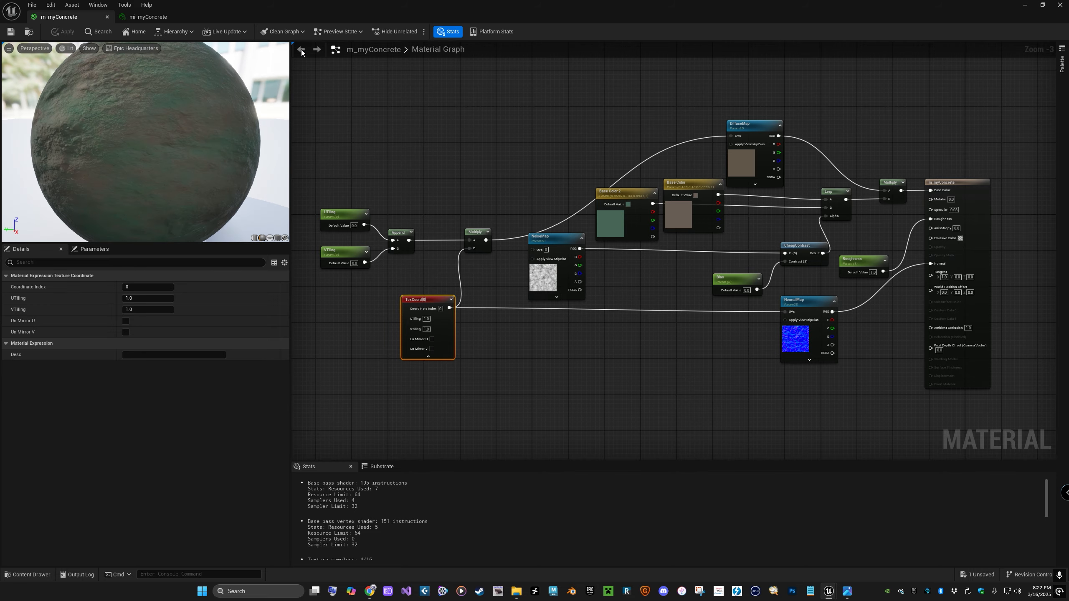
pyautogui.click(107, 17)
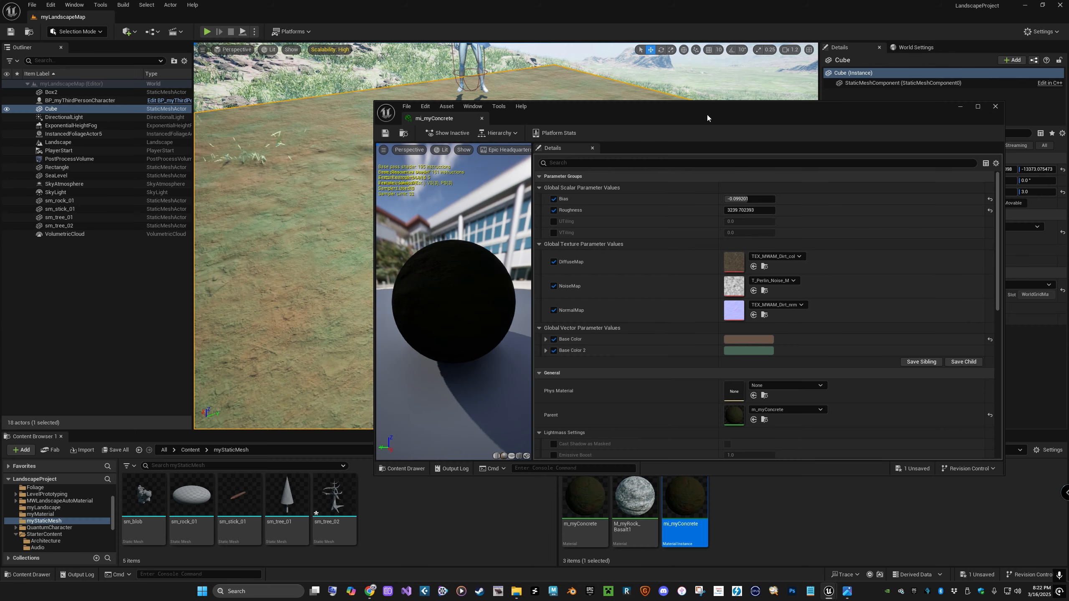
pyautogui.moveTo(672, 116); pyautogui.dragTo(710, 194)
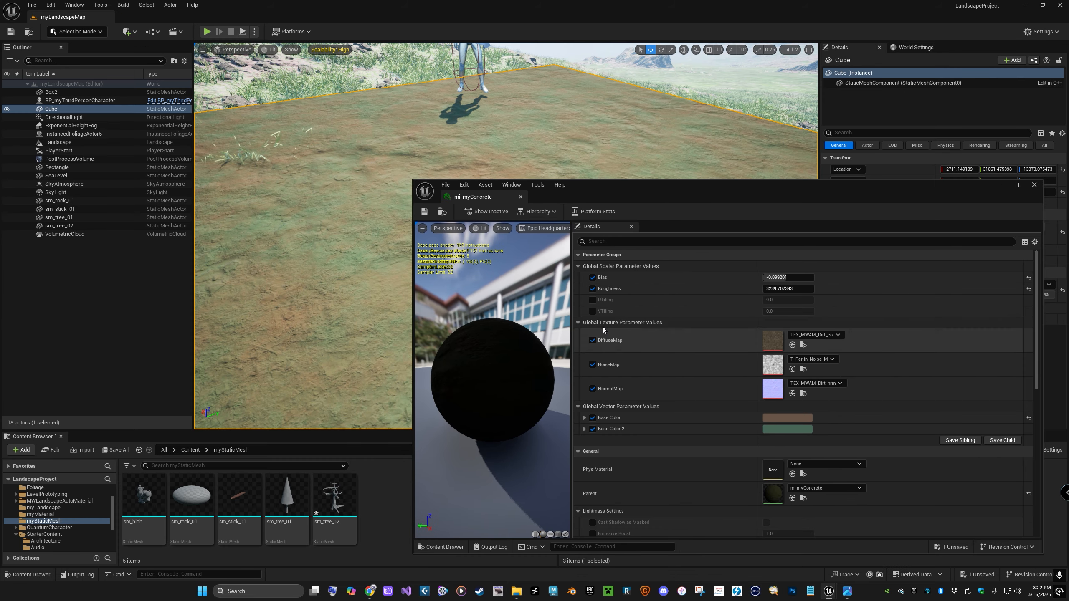
# Step: Enable the UTiling and VTiling overrides in mi_myConcrete and set both to 4.0
pyautogui.click(592, 300)
pyautogui.click(593, 312)
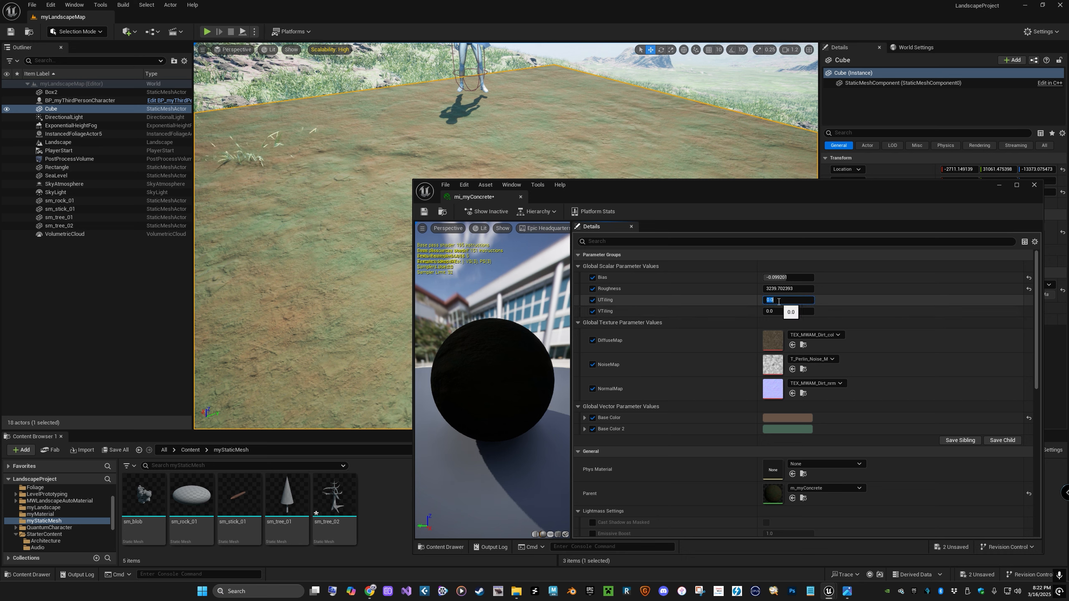
pyautogui.press('Return')
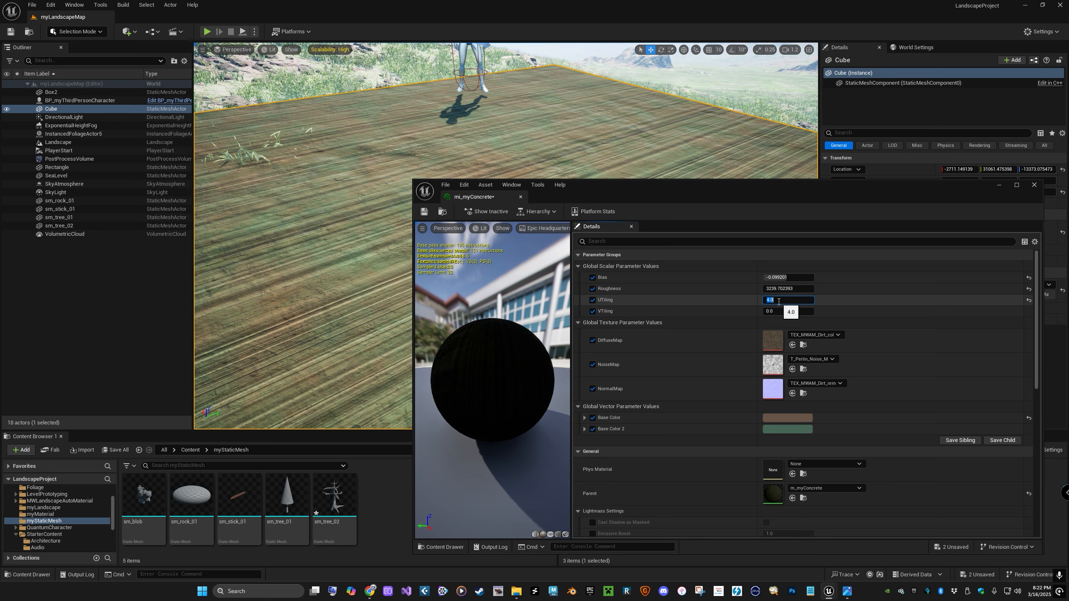
pyautogui.click(784, 312)
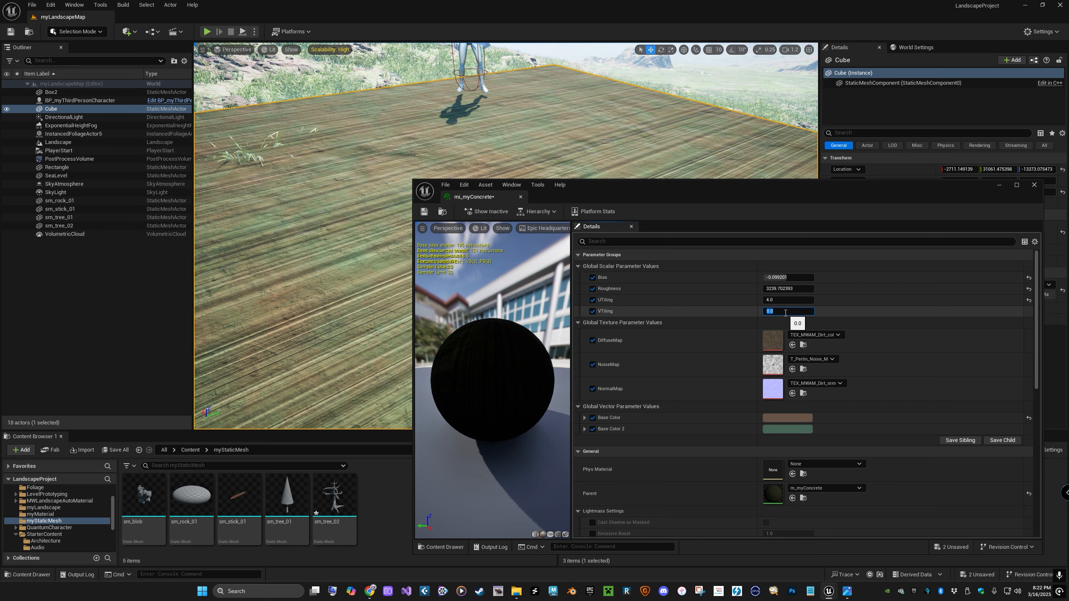
pyautogui.write('4')
pyautogui.press('Return')
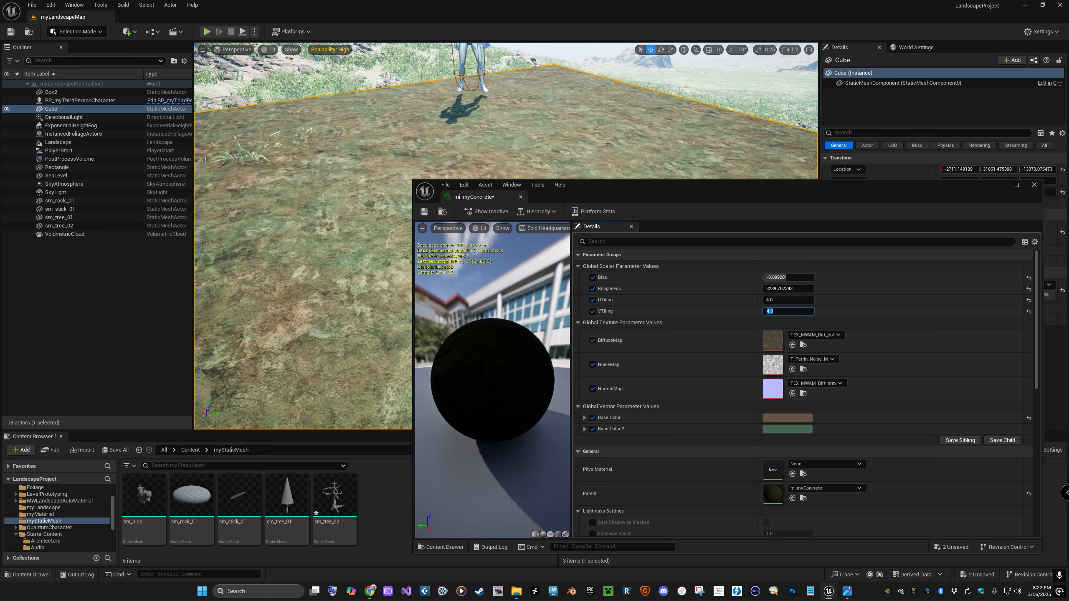
# Step: Inspect the cube's ground up close, narrow the mi_myConcrete window and reframe the view on the whole surface
pyautogui.moveTo(458, 117); pyautogui.dragTo(463, 156, button='right')
pyautogui.moveTo(705, 189); pyautogui.dragTo(687, 136)
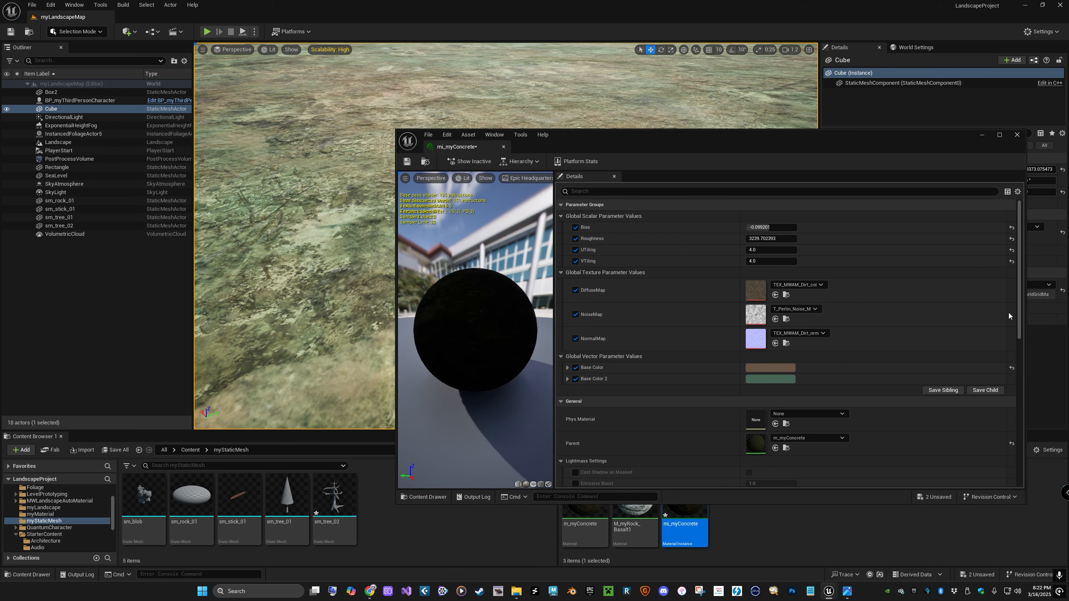
pyautogui.moveTo(1025, 312); pyautogui.dragTo(723, 313)
pyautogui.moveTo(365, 60); pyautogui.dragTo(365, 81, button='right')
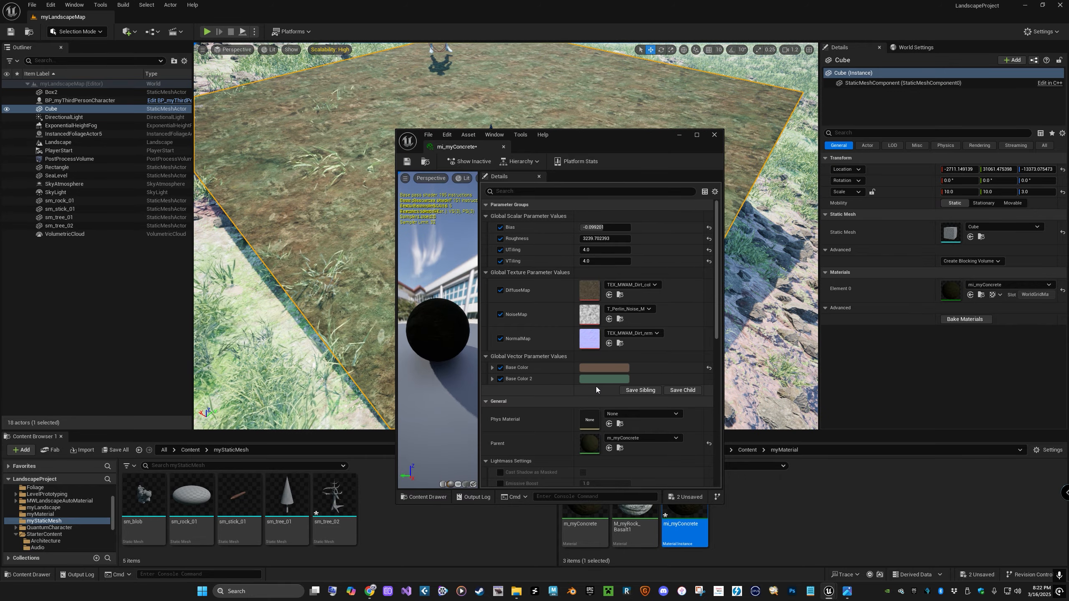
# Step: Lighten mi_myConcrete's Base Color to a pale beige with saturation about 0.40 and value about 0.52
pyautogui.click(605, 368)
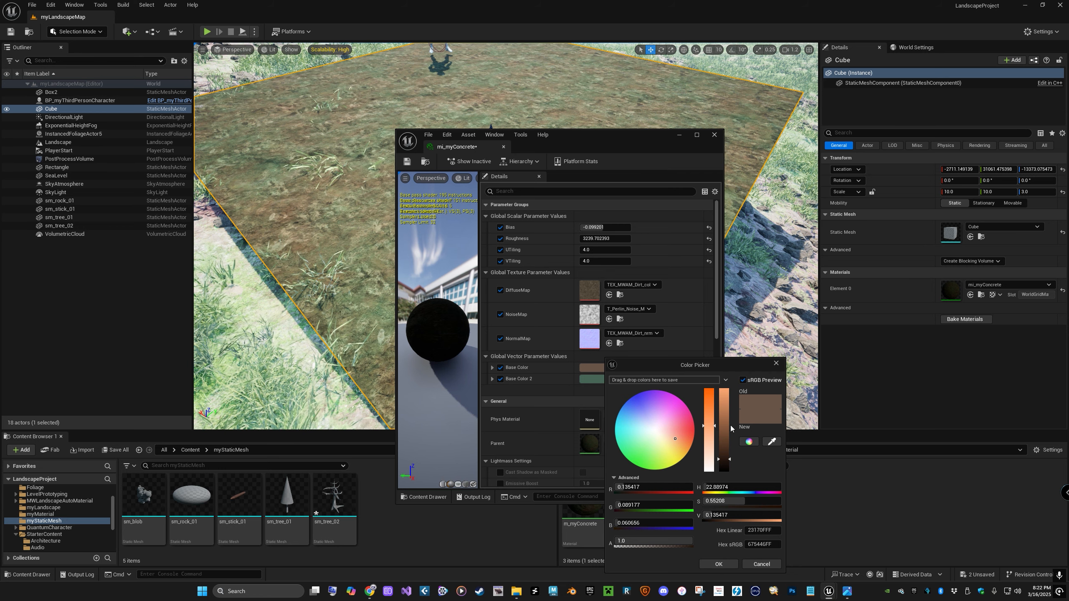
pyautogui.click(709, 438)
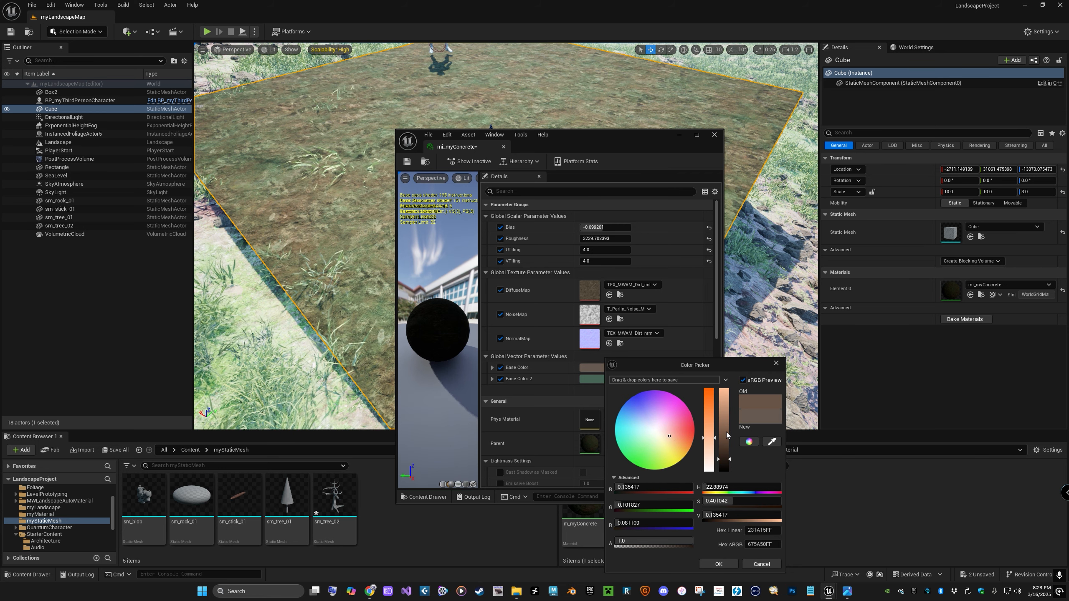
pyautogui.click(727, 431)
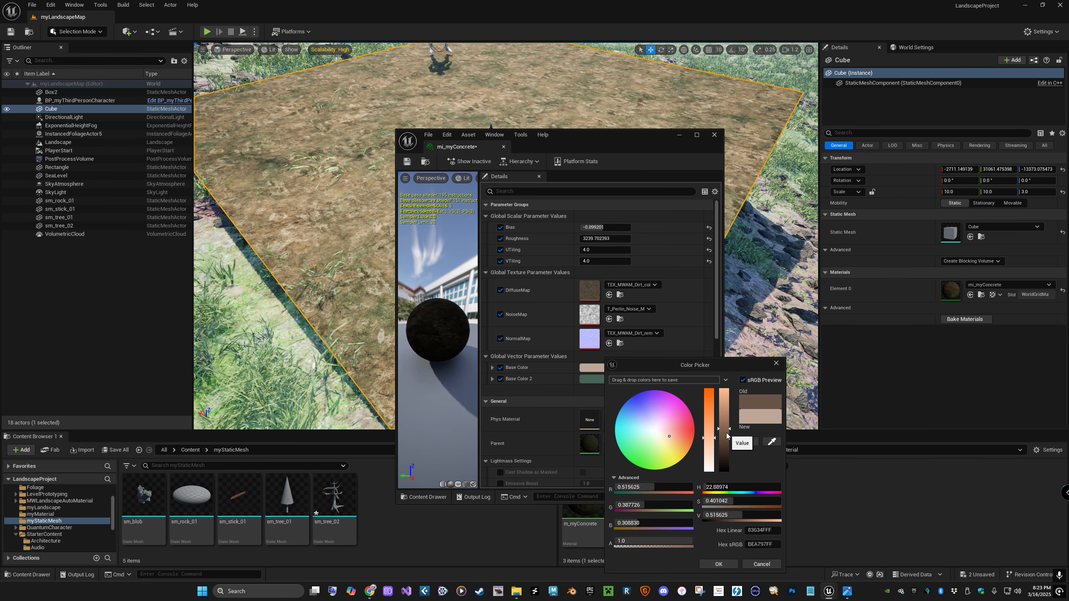
pyautogui.click(718, 564)
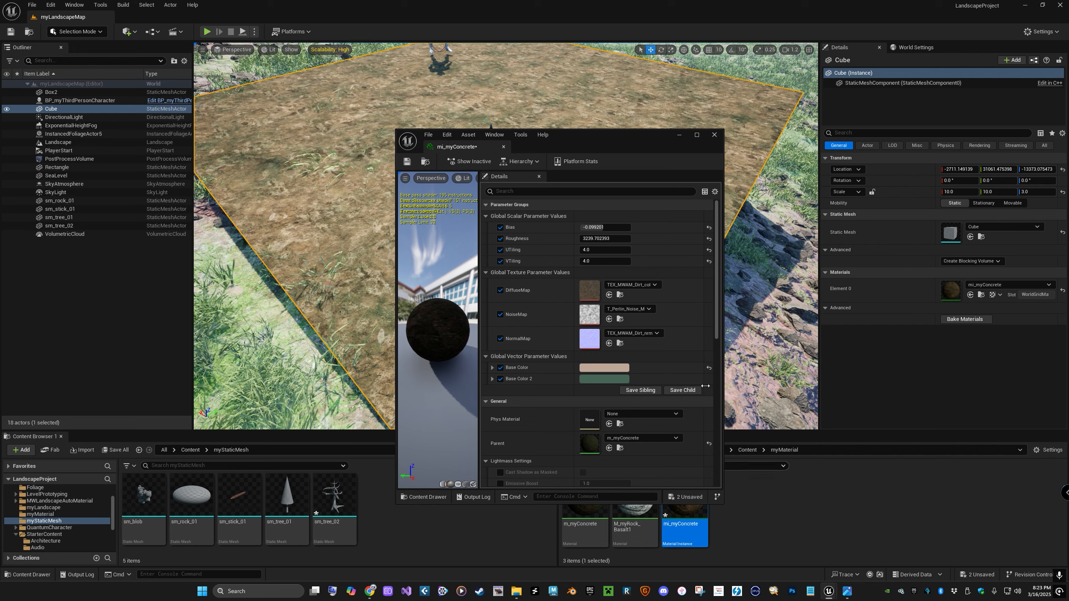
# Step: Change mi_myConcrete's Base Color 2 to a lighter grey-green with saturation about 0.30 and value about 0.28
pyautogui.click(604, 380)
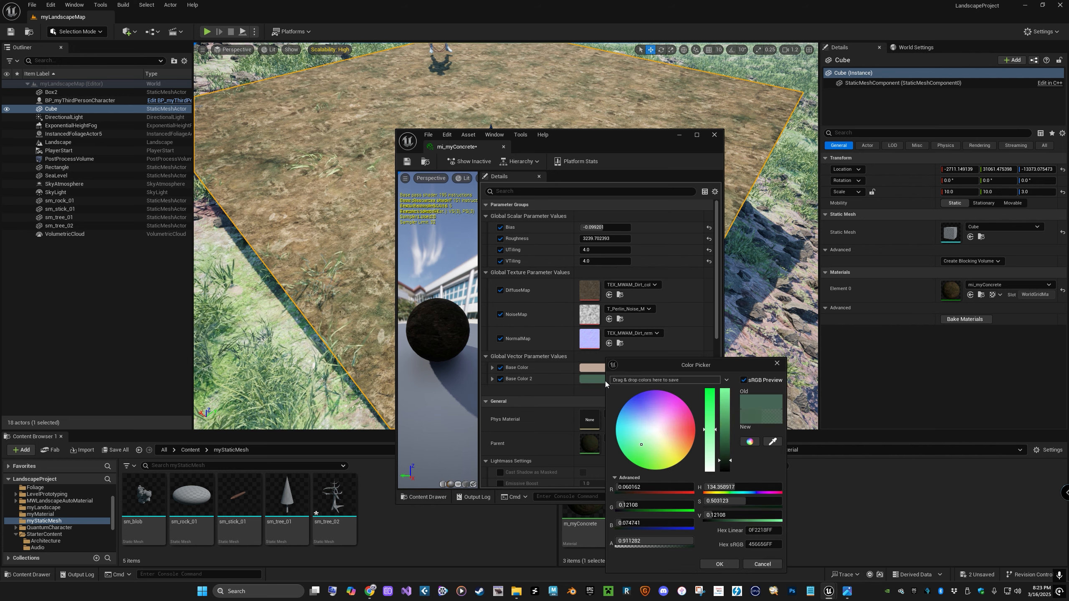
pyautogui.click(711, 437)
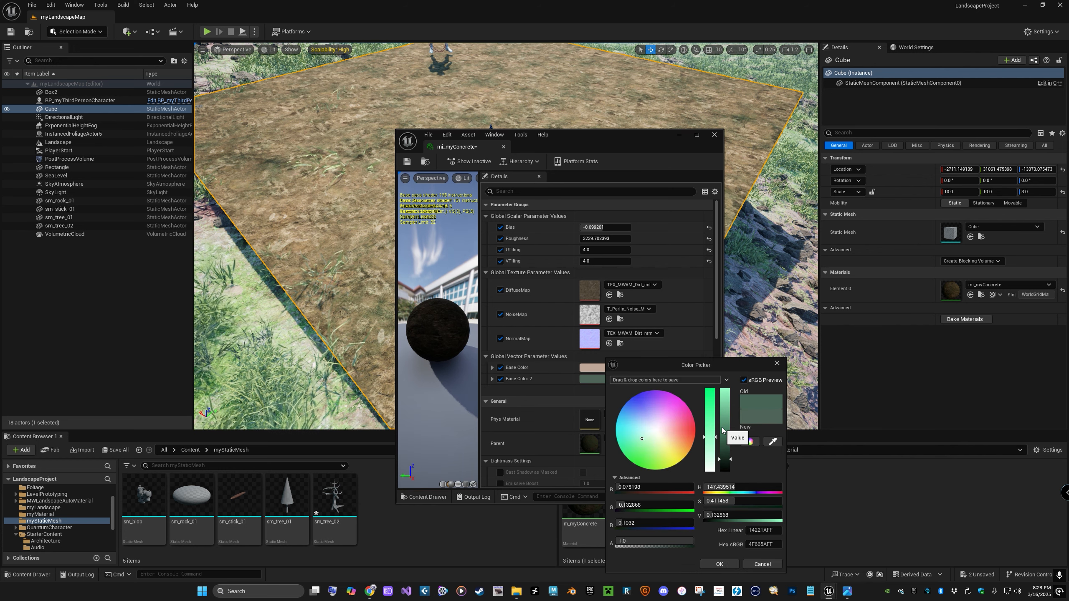
pyautogui.click(722, 429)
pyautogui.click(720, 448)
pyautogui.moveTo(710, 438); pyautogui.dragTo(704, 452)
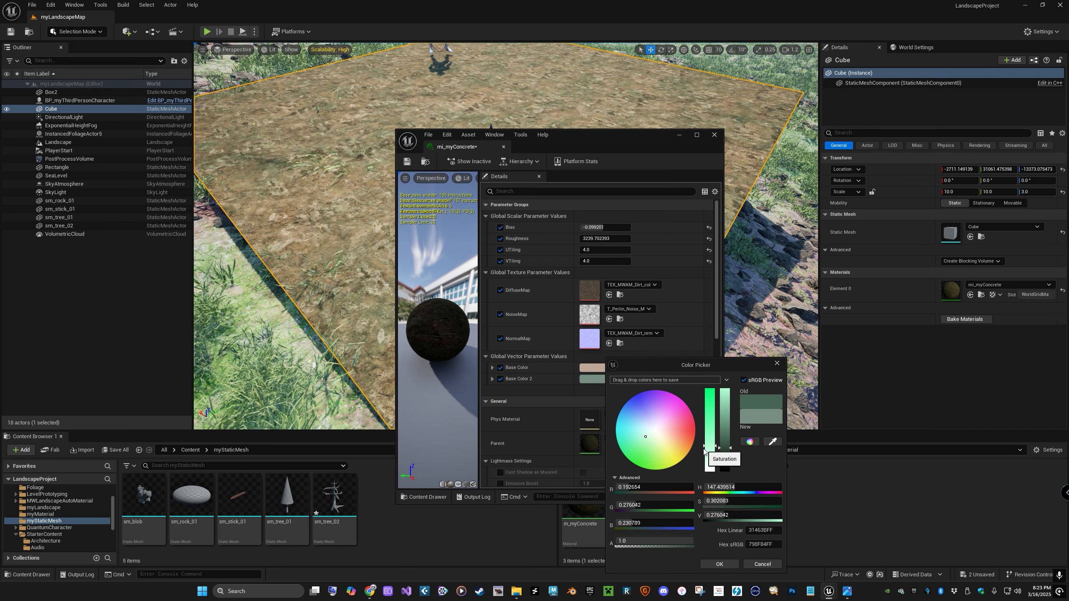
pyautogui.click(719, 564)
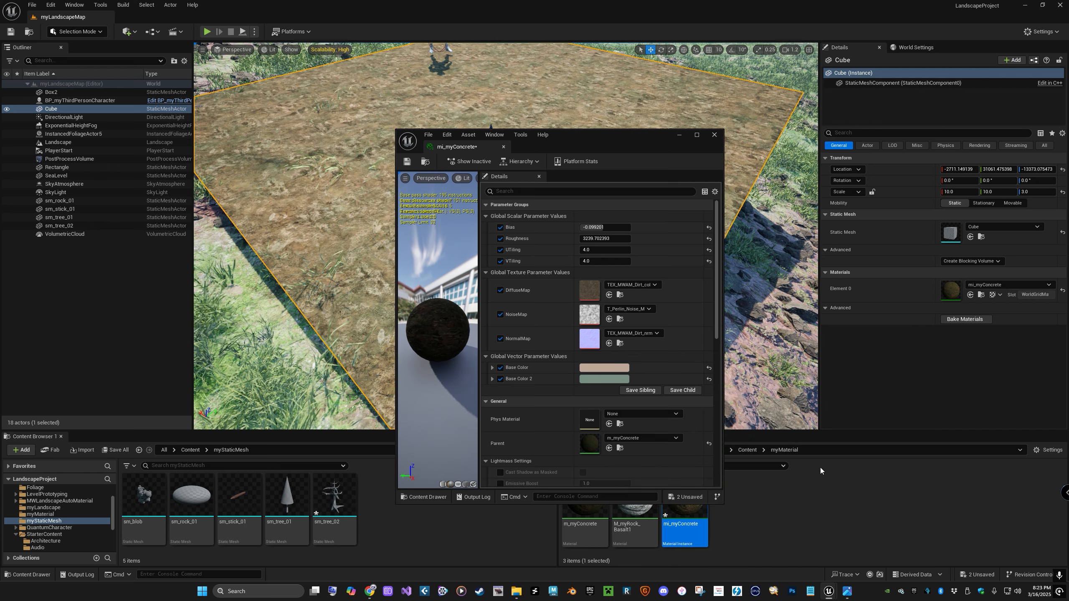
# Step: Raise the Bias in mi_myConcrete to about 0.58 and set both UTiling and VTiling to 2.5
pyautogui.moveTo(603, 227); pyautogui.dragTo(612, 227)
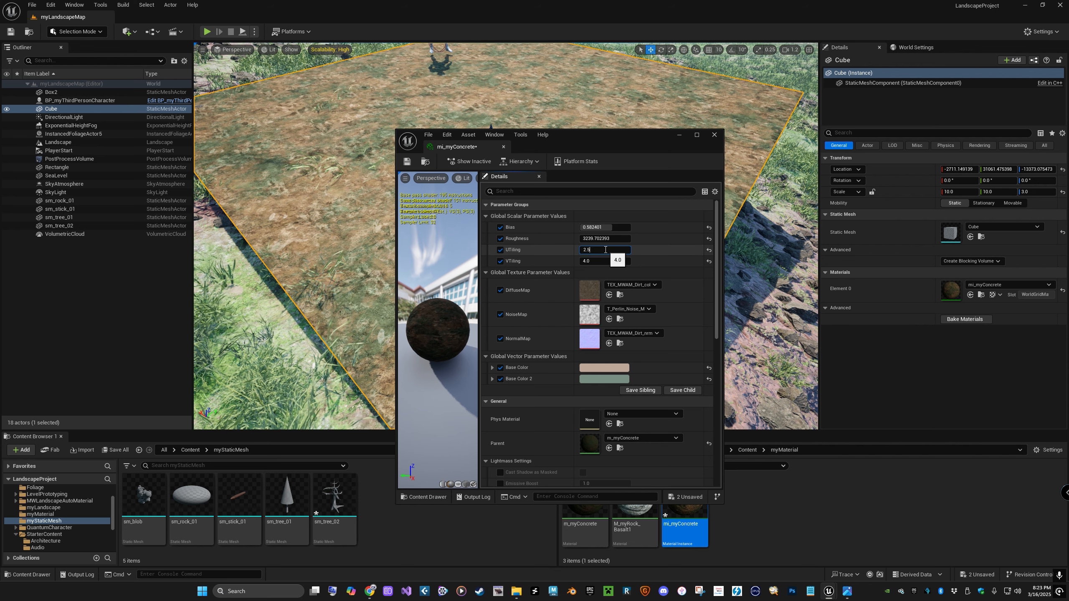
pyautogui.press('Return')
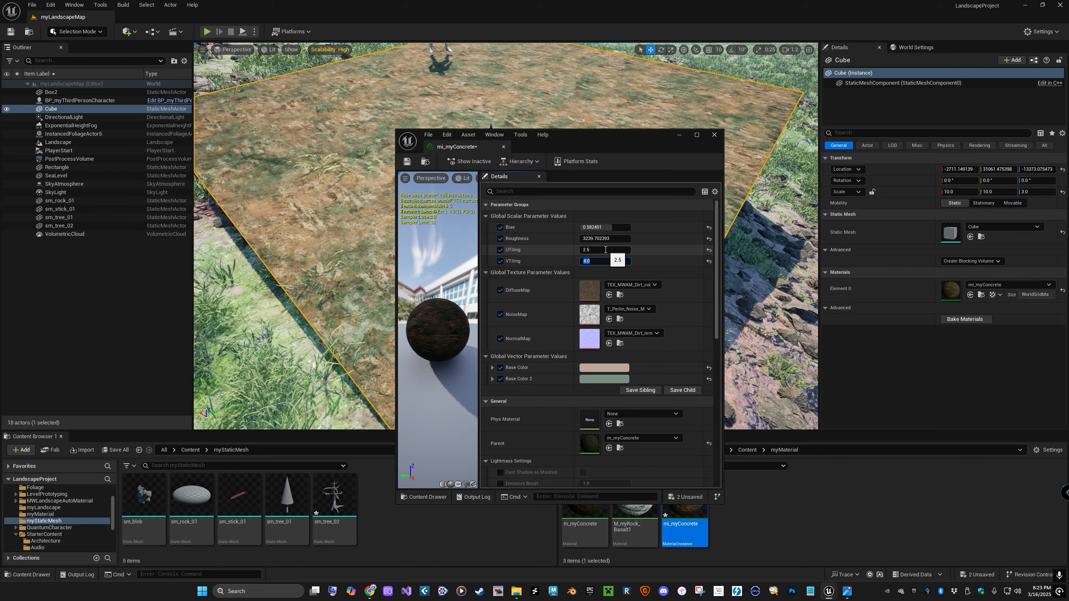
pyautogui.press('Return')
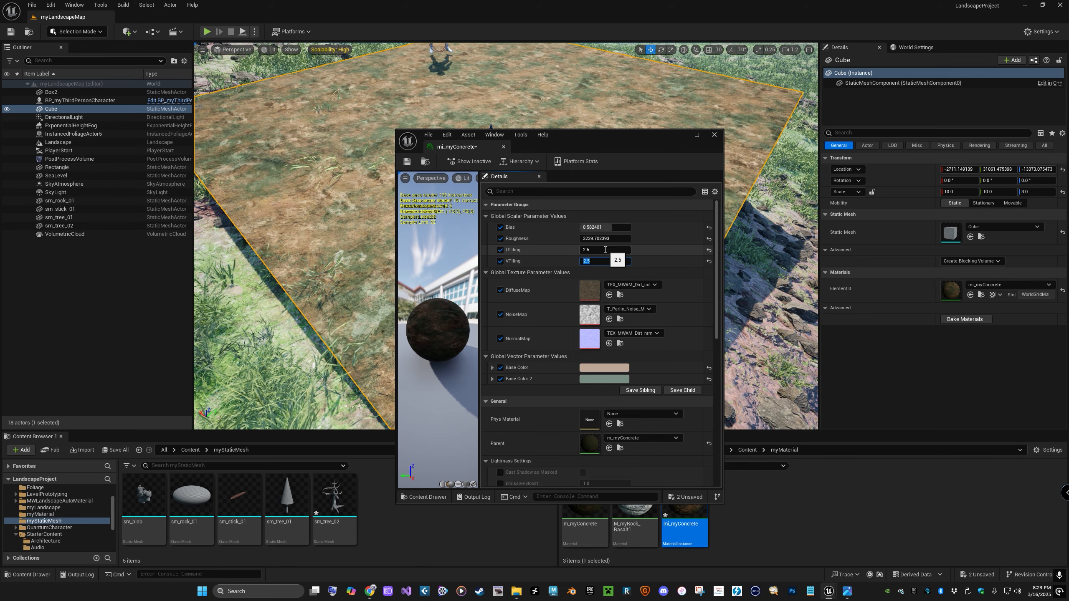
# Step: Close the mi_myConcrete window and inspect the cube's tiled surface from a lower, oblique viewpoint near the character
pyautogui.click(719, 135)
pyautogui.moveTo(722, 135); pyautogui.dragTo(748, 232, button='right')
pyautogui.press('s')
pyautogui.press('w')
pyautogui.press('a')
pyautogui.press('s')
pyautogui.press('w')
pyautogui.press('d')
pyautogui.press('s')
# Step: Reopen mi_myConcrete from the cube's material slot, clear its window from the surface, and set UTiling and VTiling to 1.0
pyautogui.doubleClick(950, 290)
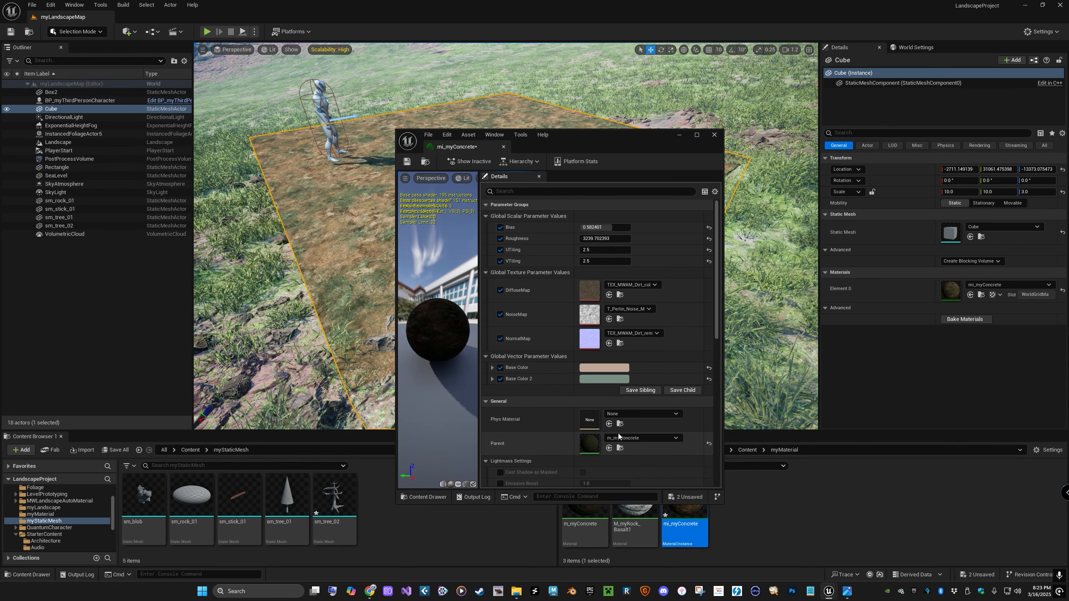
pyautogui.click(492, 380)
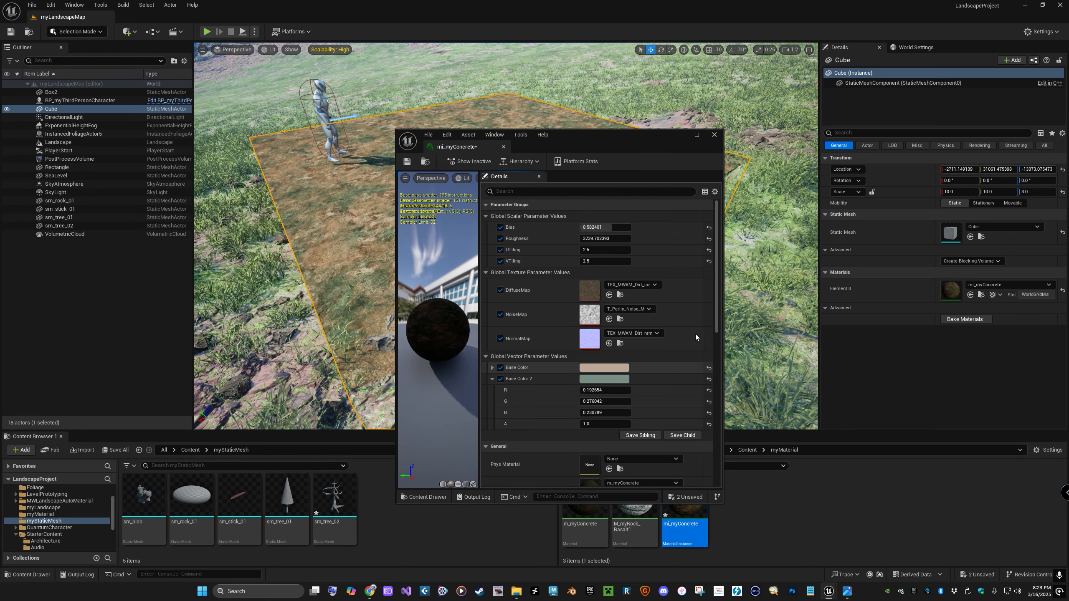
pyautogui.moveTo(632, 143); pyautogui.dragTo(871, 160)
pyautogui.click(844, 268)
pyautogui.write('1')
pyautogui.press('Tab')
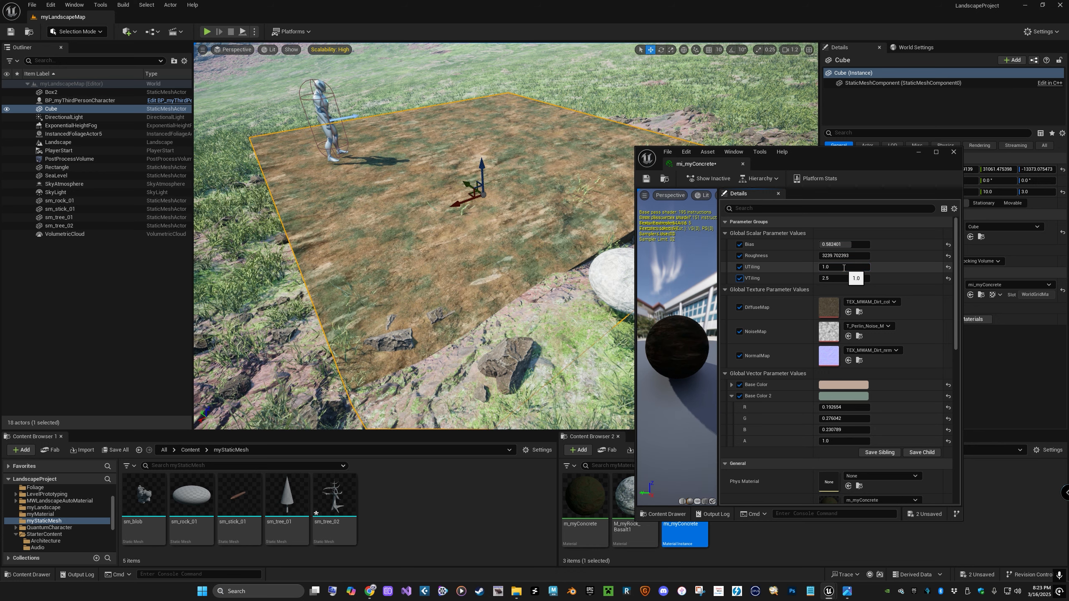
pyautogui.write('1')
pyautogui.press('Return')
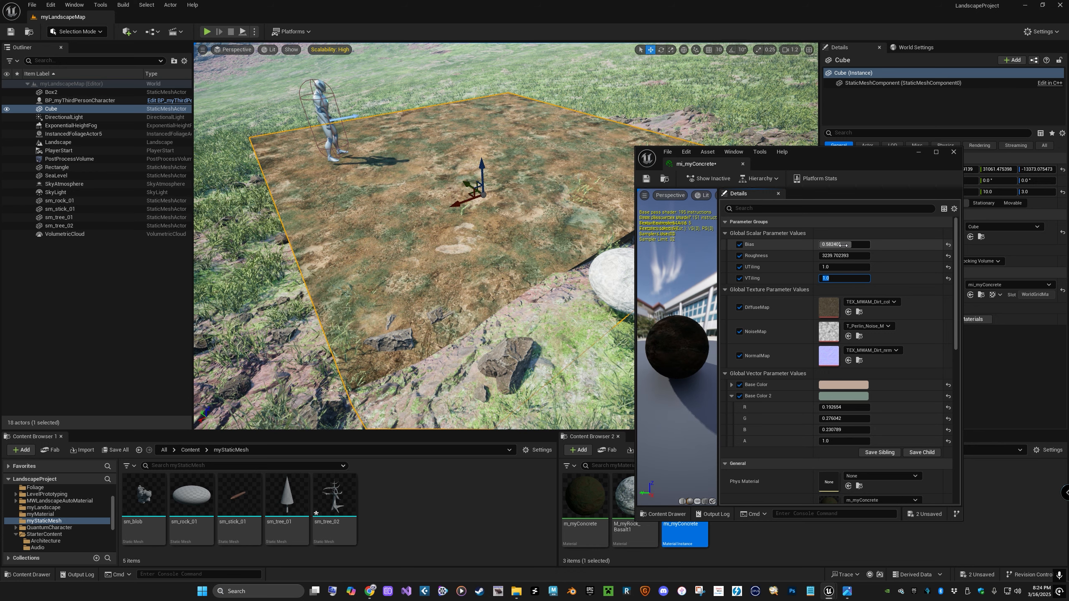
# Step: Reset the Roughness of mi_myConcrete to 1.0, save and close the instance, and frame the cube up close
pyautogui.moveTo(845, 256)
pyautogui.mouseDown()
pyautogui.moveTo(806, 255)
pyautogui.moveTo(846, 255)
pyautogui.mouseUp()
pyautogui.click(847, 255)
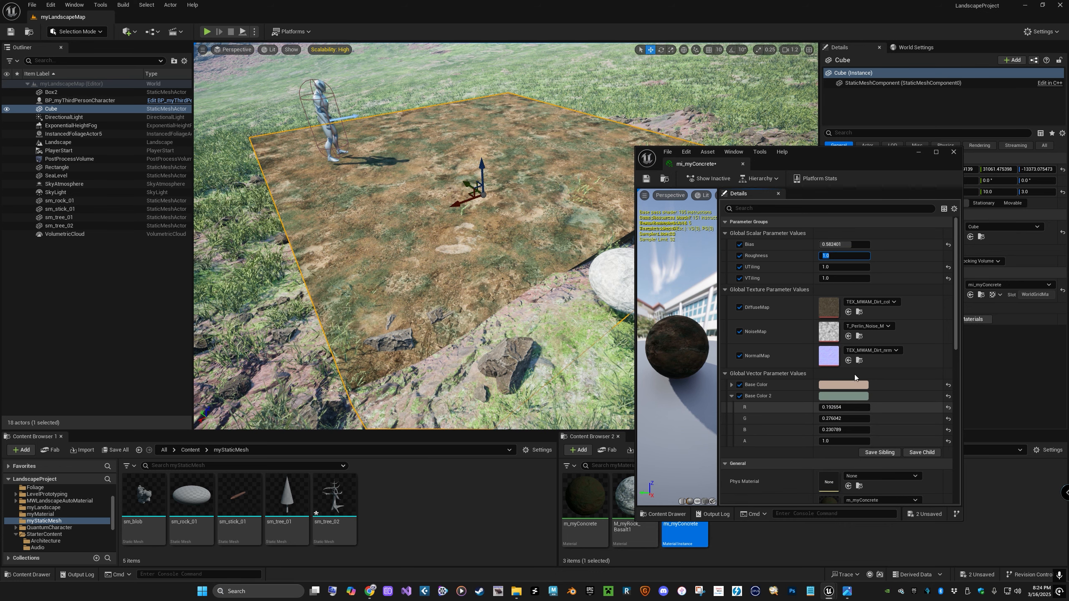
pyautogui.click(647, 178)
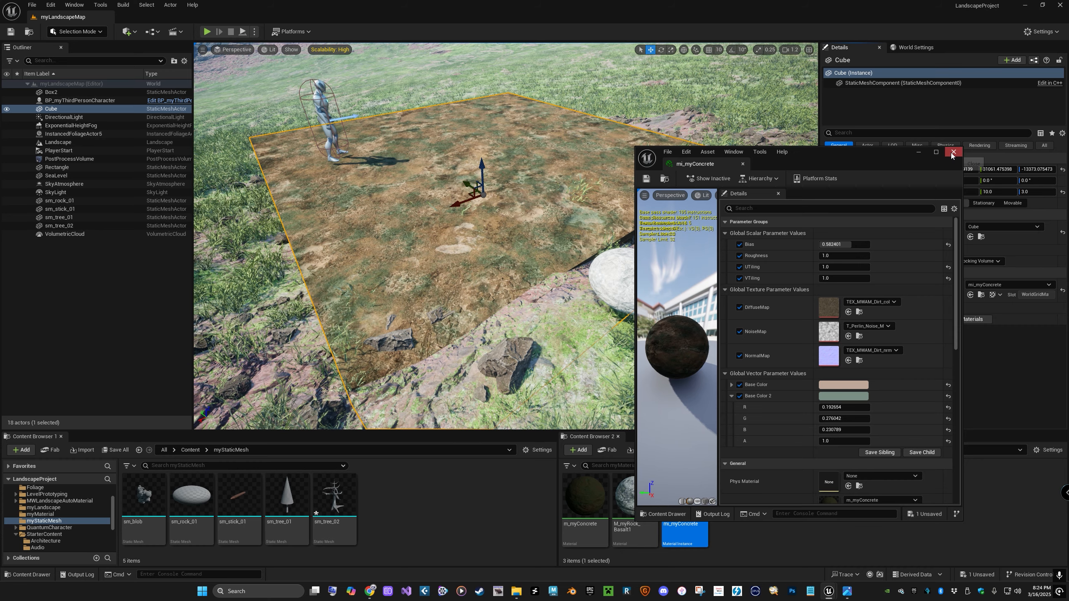
pyautogui.click(954, 151)
pyautogui.press('f')
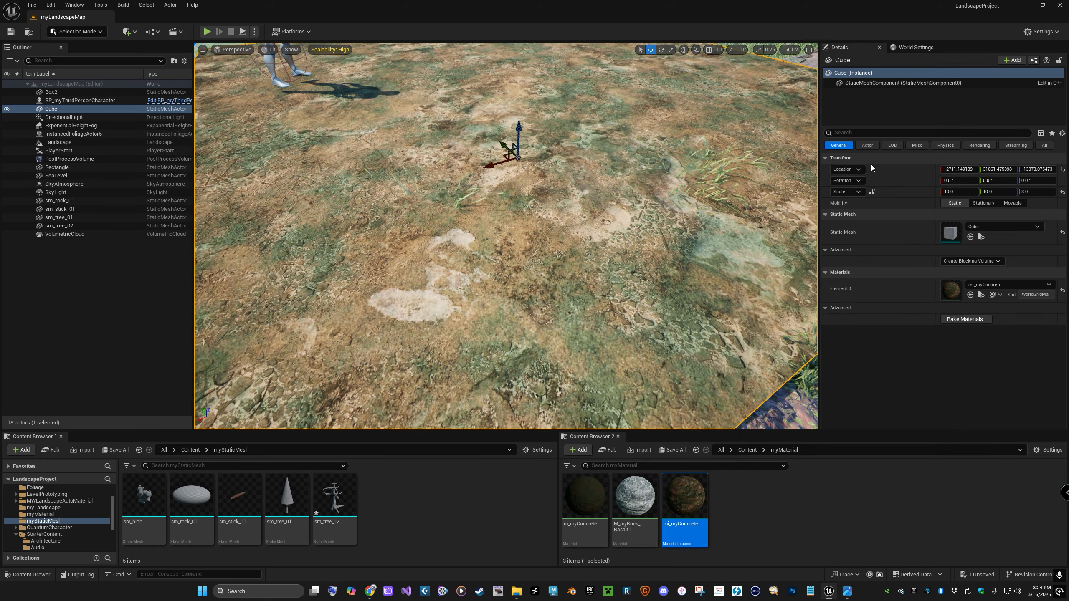
# Step: Replace the DiffuseMap in mi_myConcrete with the TEX_MWAM_Grass_col texture from the Textures/Ground folder
pyautogui.doubleClick(686, 502)
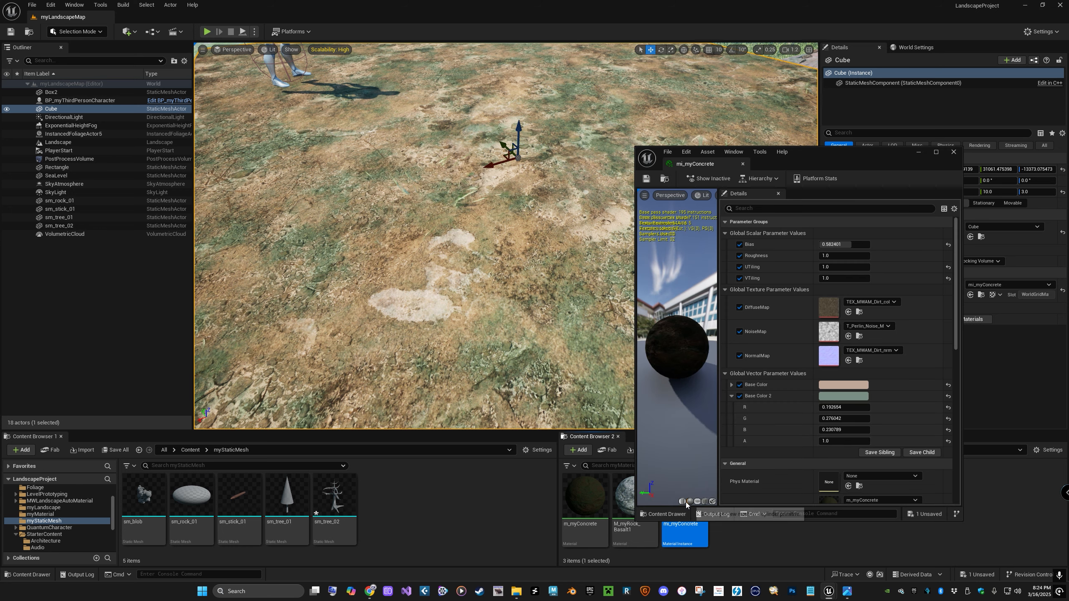
pyautogui.click(872, 303)
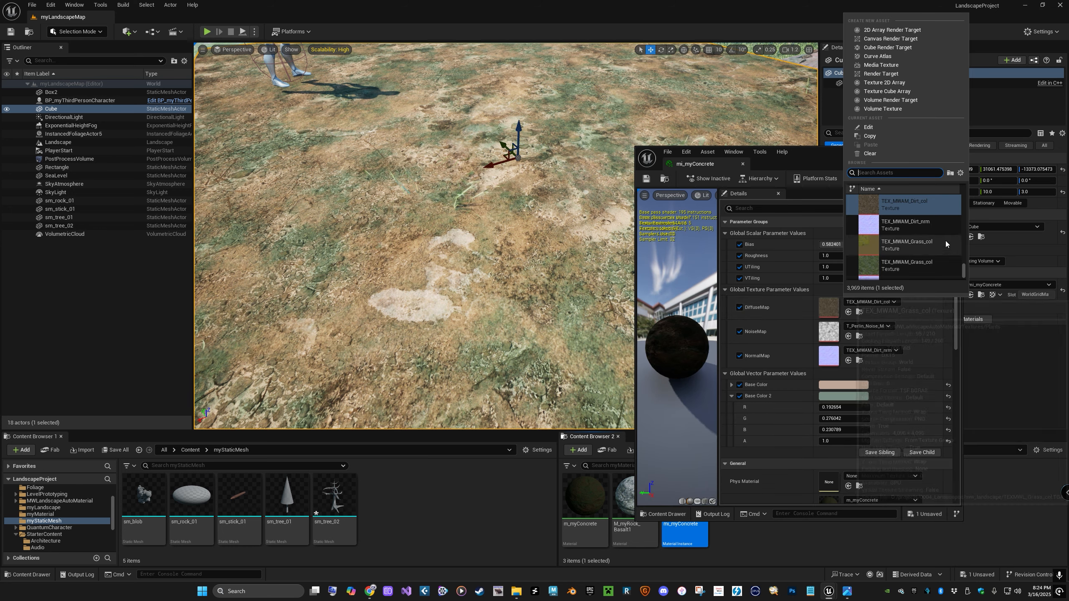
pyautogui.scroll(-1, 946, 241)
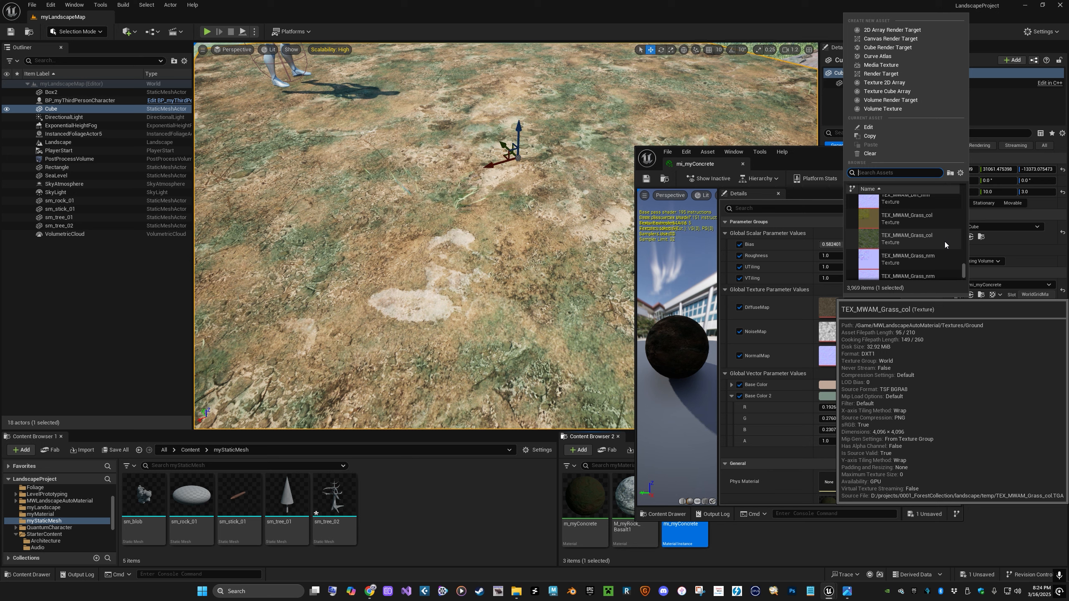
pyautogui.moveTo(924, 216)
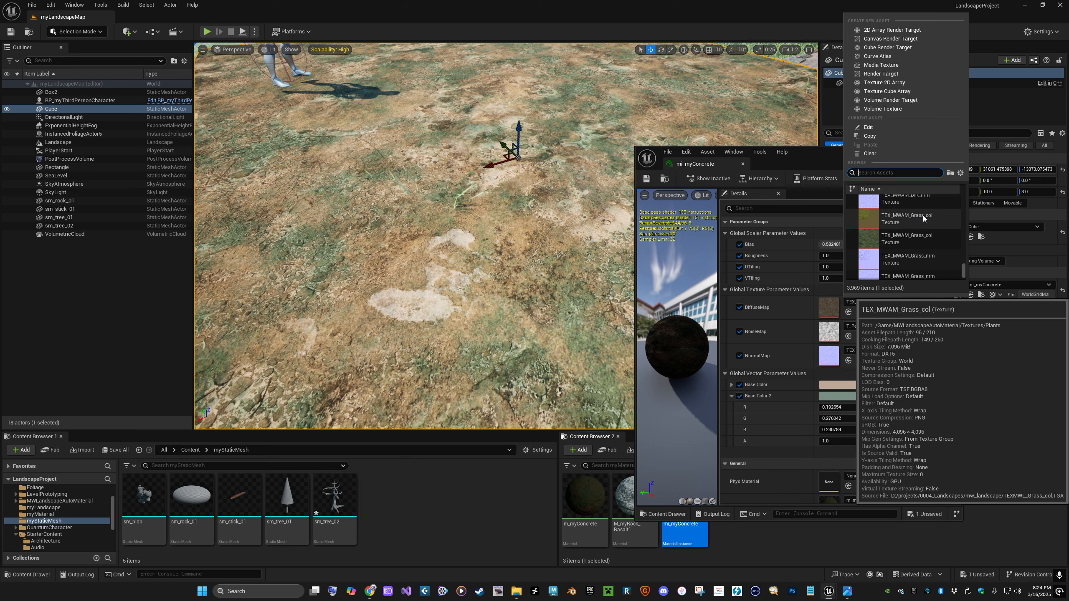
pyautogui.moveTo(926, 242)
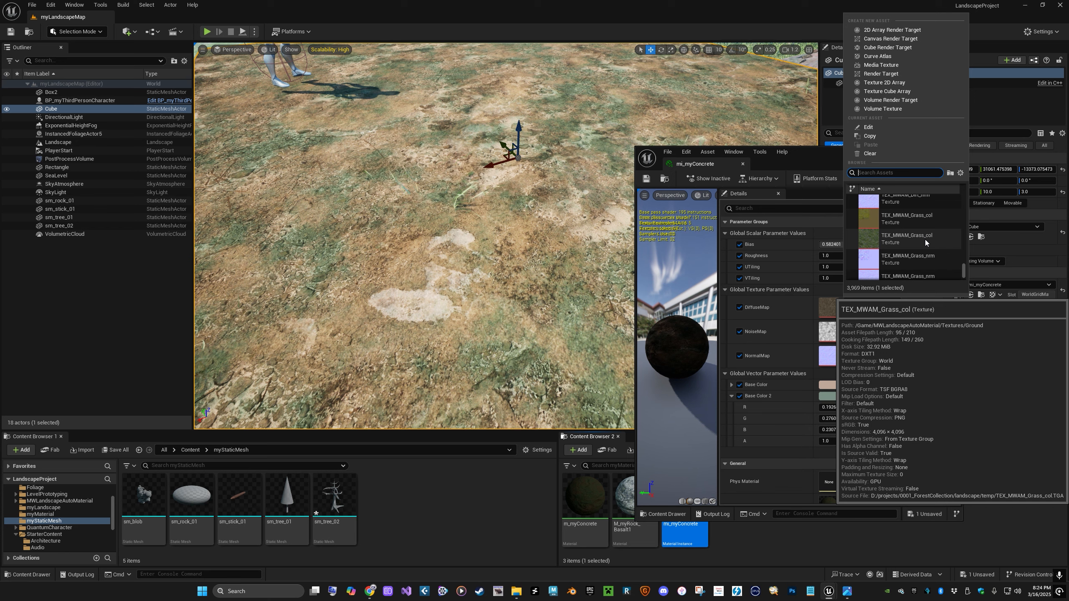
pyautogui.click(926, 240)
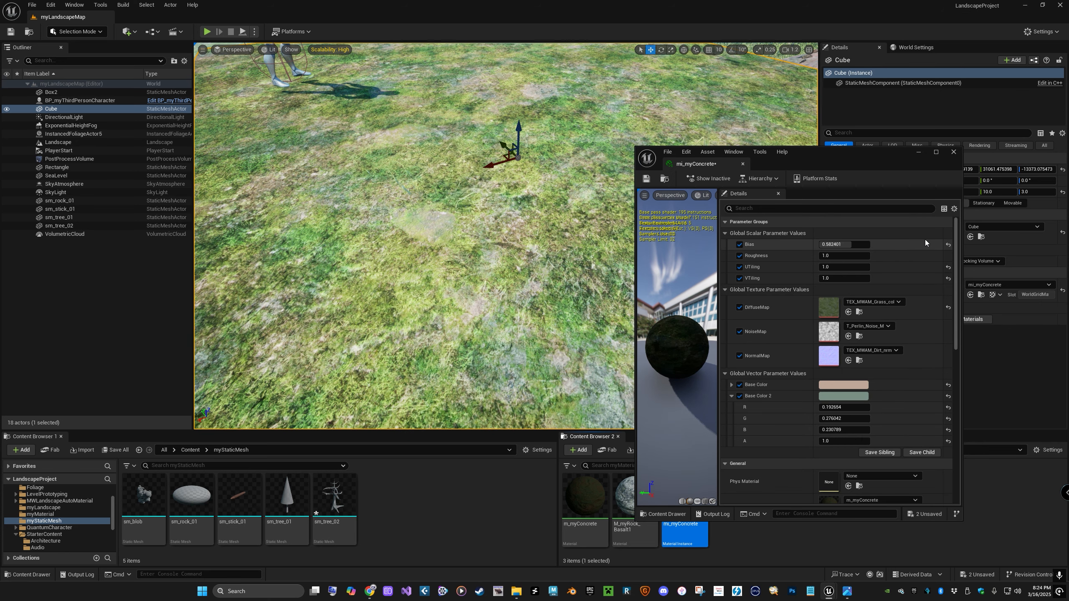
# Step: Replace the NormalMap in mi_myConcrete with TEX_MWAM_Grass_nrm and save the instance
pyautogui.click(888, 351)
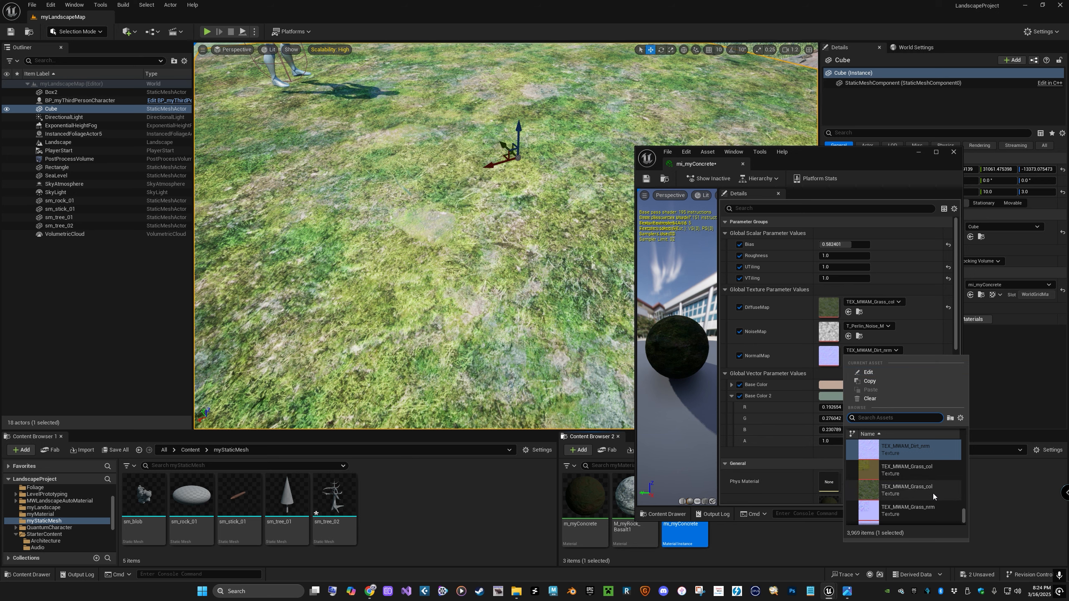
pyautogui.click(928, 507)
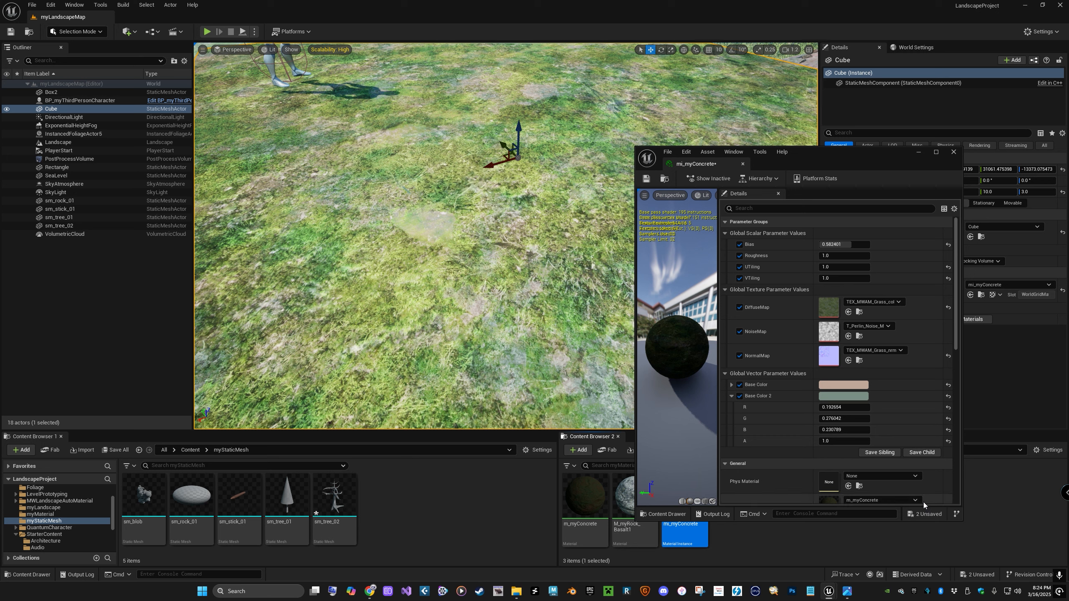
pyautogui.click(647, 179)
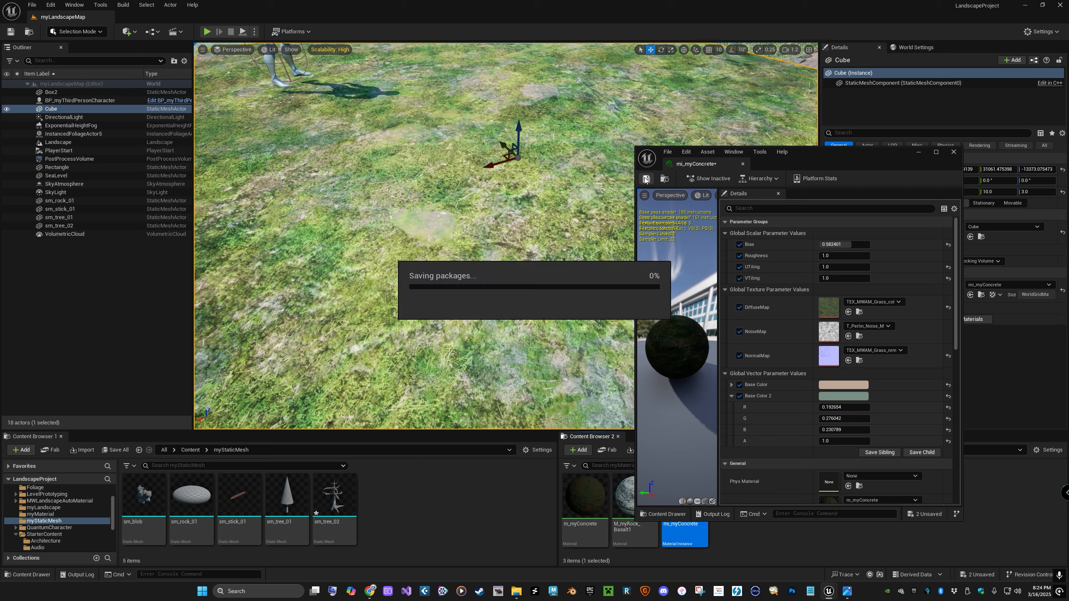
# Step: Change mi_myConcrete's Base Color to a neutral dark grey with saturation 0.0 and value about 0.17
pyautogui.click(829, 385)
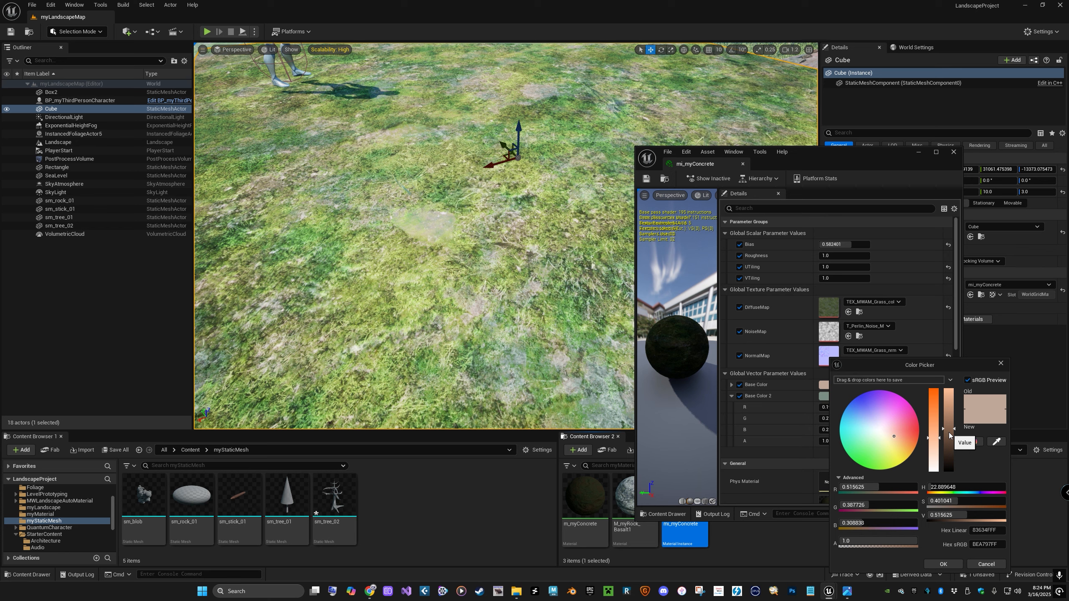
pyautogui.moveTo(933, 454); pyautogui.dragTo(935, 493)
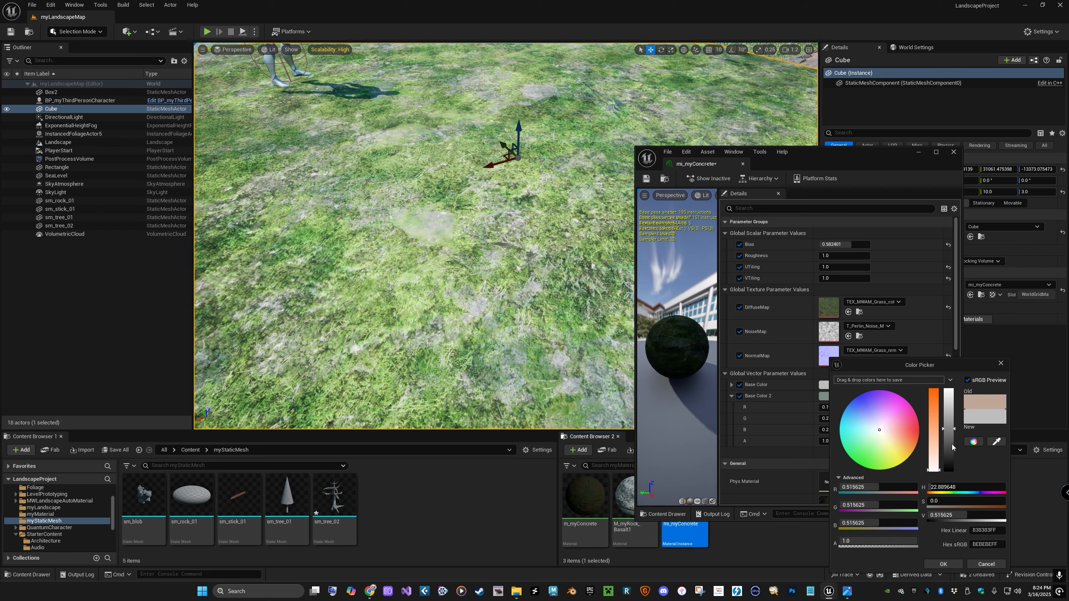
pyautogui.moveTo(952, 448)
pyautogui.mouseDown()
pyautogui.moveTo(949, 430)
pyautogui.moveTo(934, 457)
pyautogui.mouseUp()
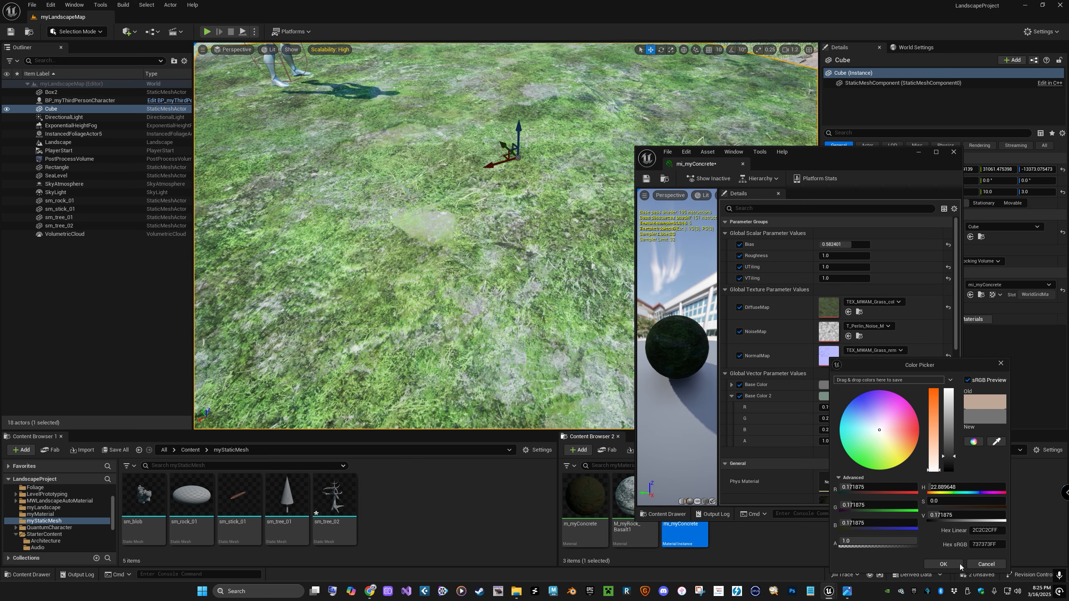
pyautogui.click(943, 564)
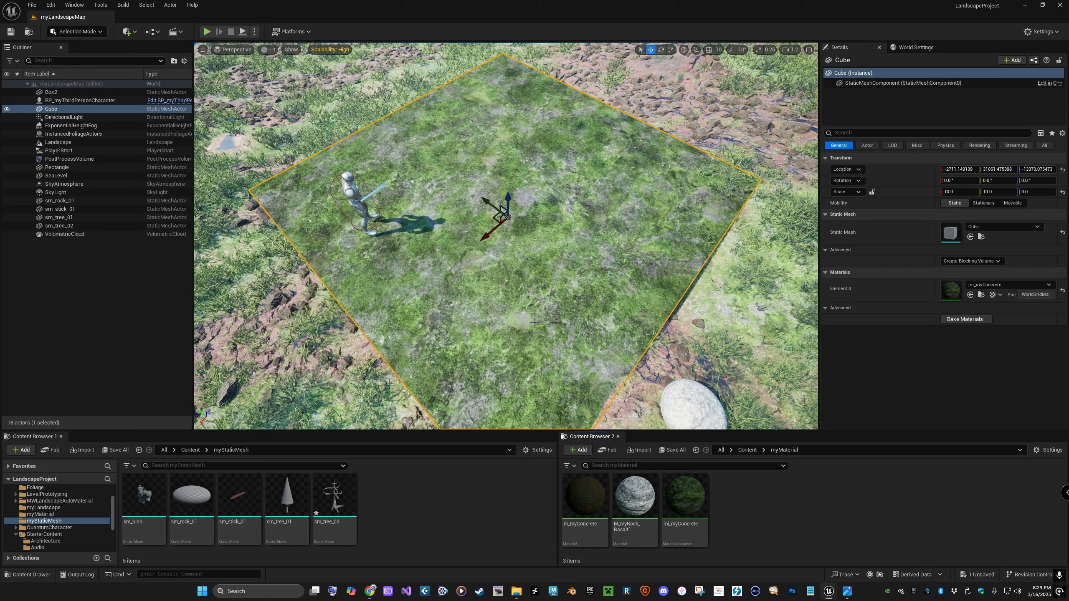
# Step: Insert a Desaturation node in the m_myConcrete graph between the final Multiply and Base Color, aligned with the Multiply node
pyautogui.doubleClick(585, 495)
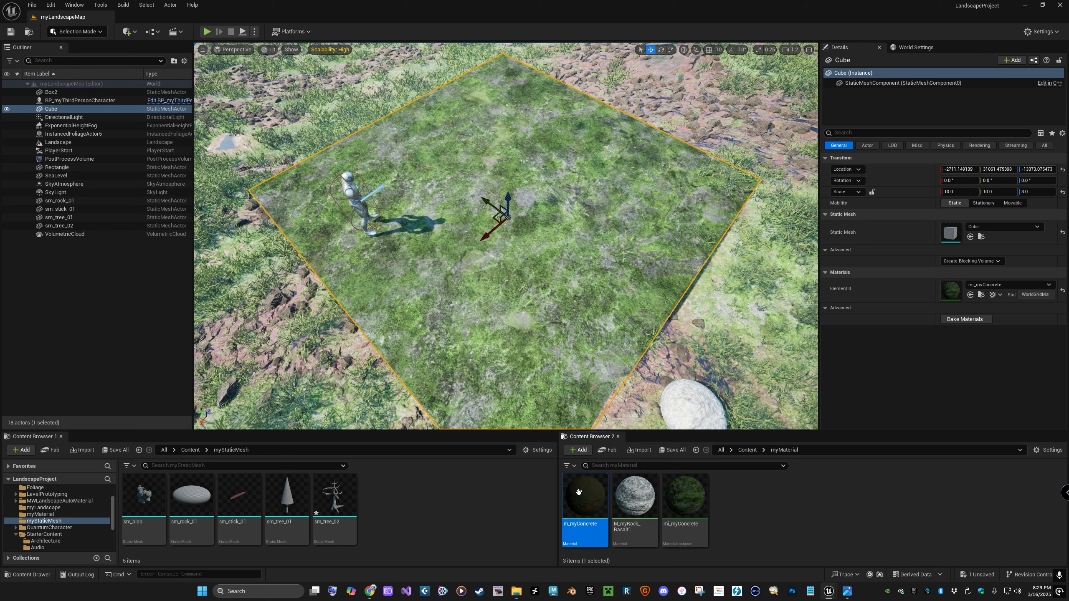
pyautogui.moveTo(728, 276); pyautogui.dragTo(662, 285, button='right')
pyautogui.scroll(2, 661, 284)
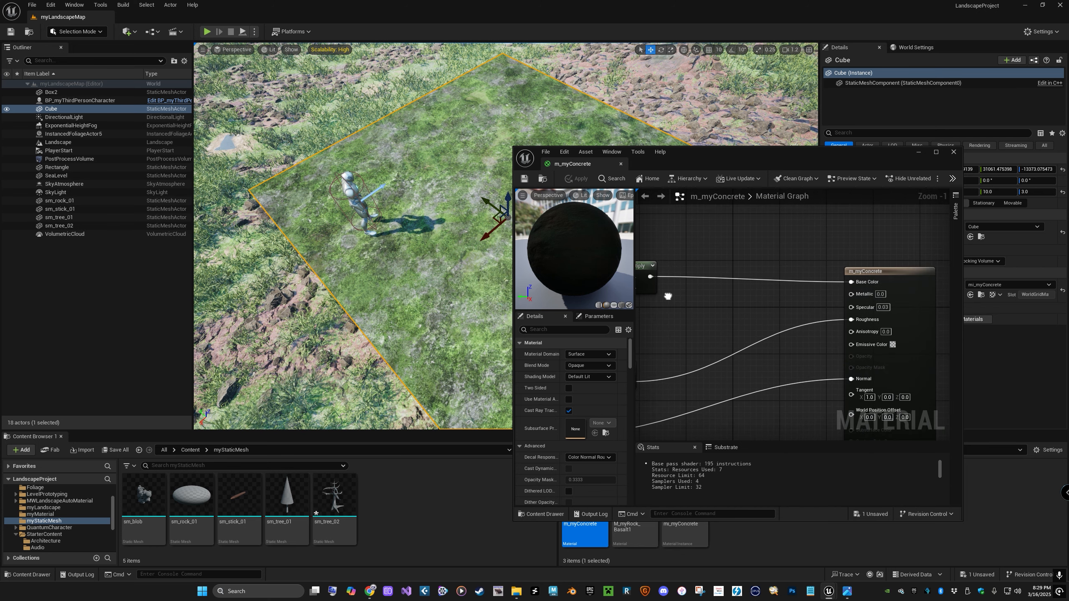
pyautogui.moveTo(690, 261); pyautogui.dragTo(761, 244)
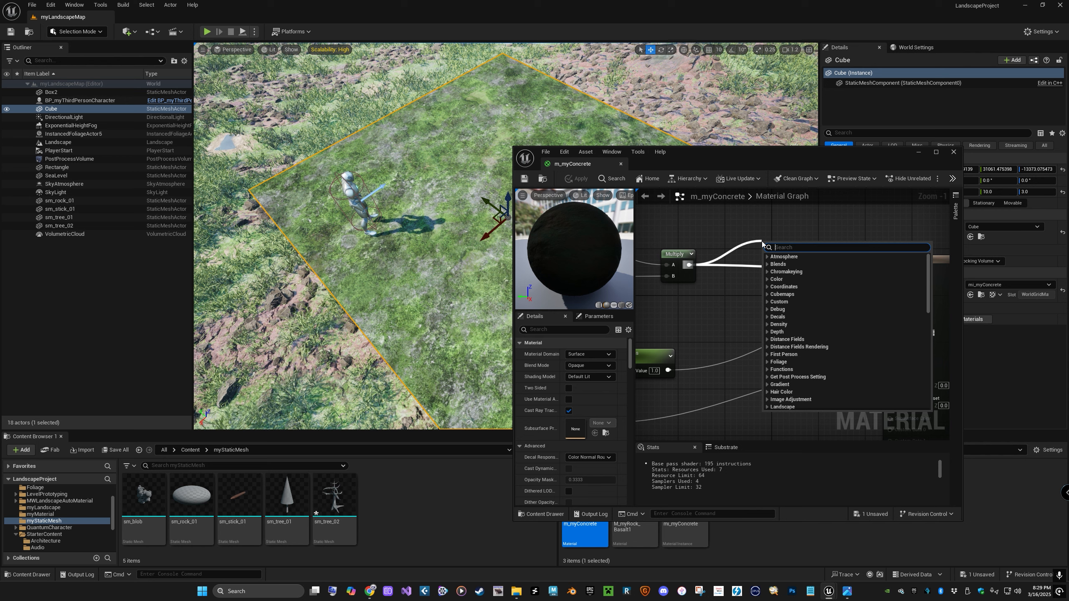
pyautogui.write('sat')
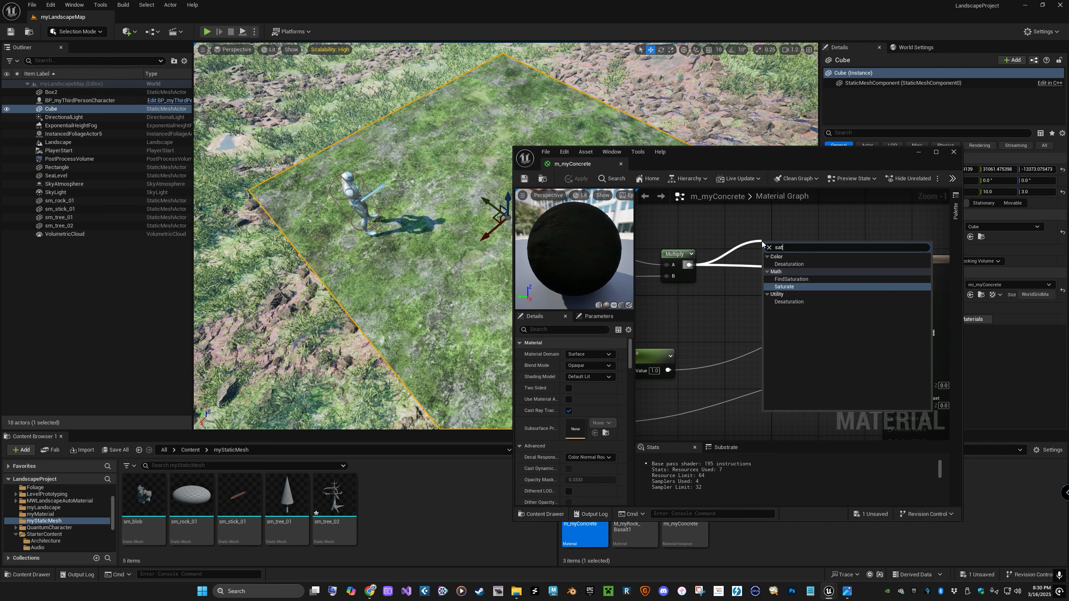
pyautogui.click(795, 264)
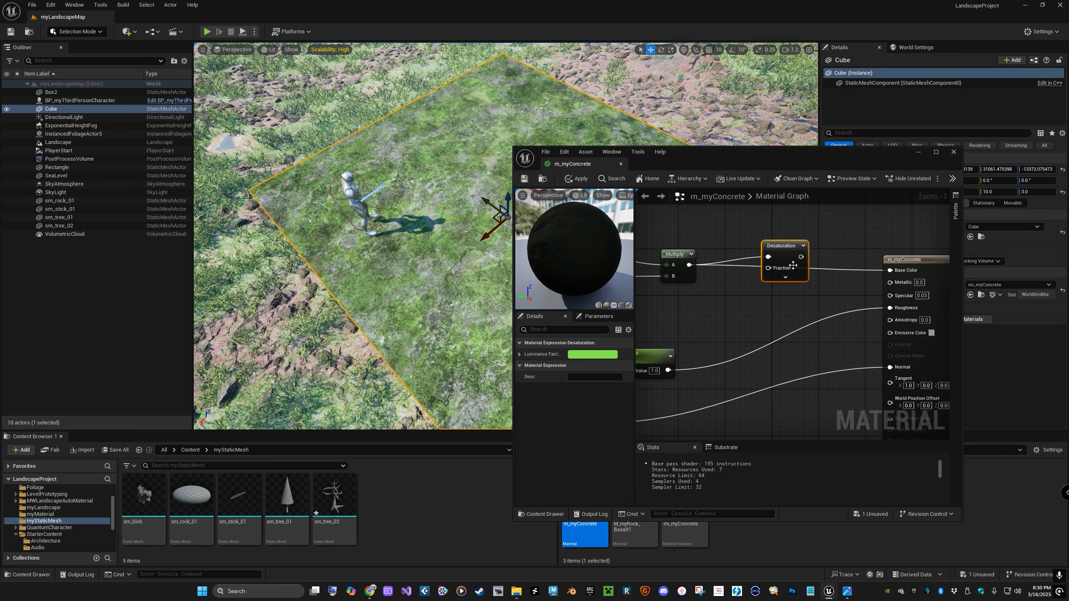
pyautogui.moveTo(795, 258); pyautogui.dragTo(889, 273)
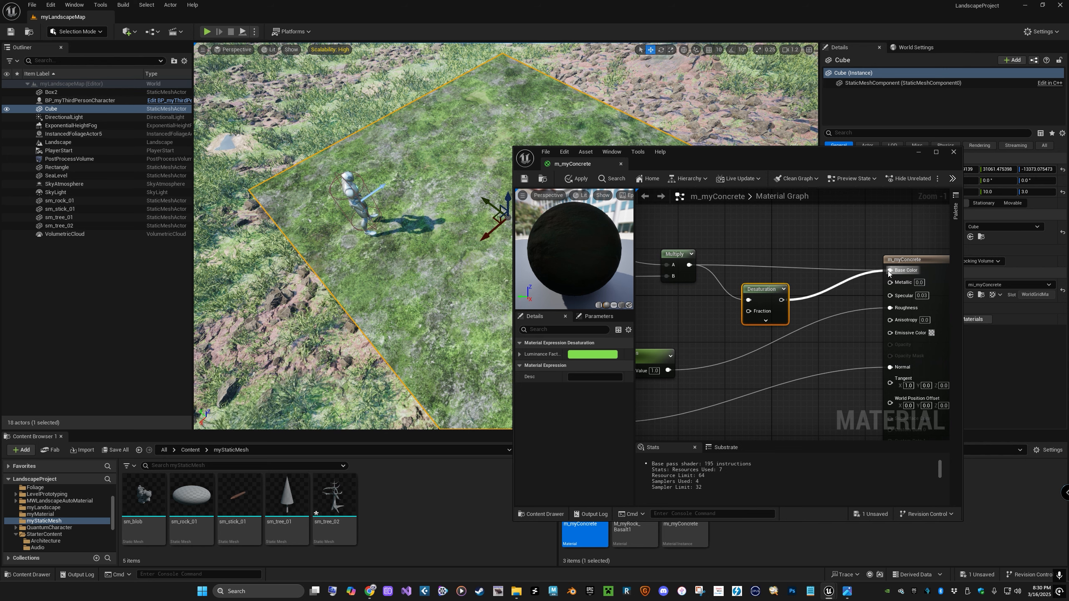
pyautogui.moveTo(769, 290); pyautogui.dragTo(817, 255)
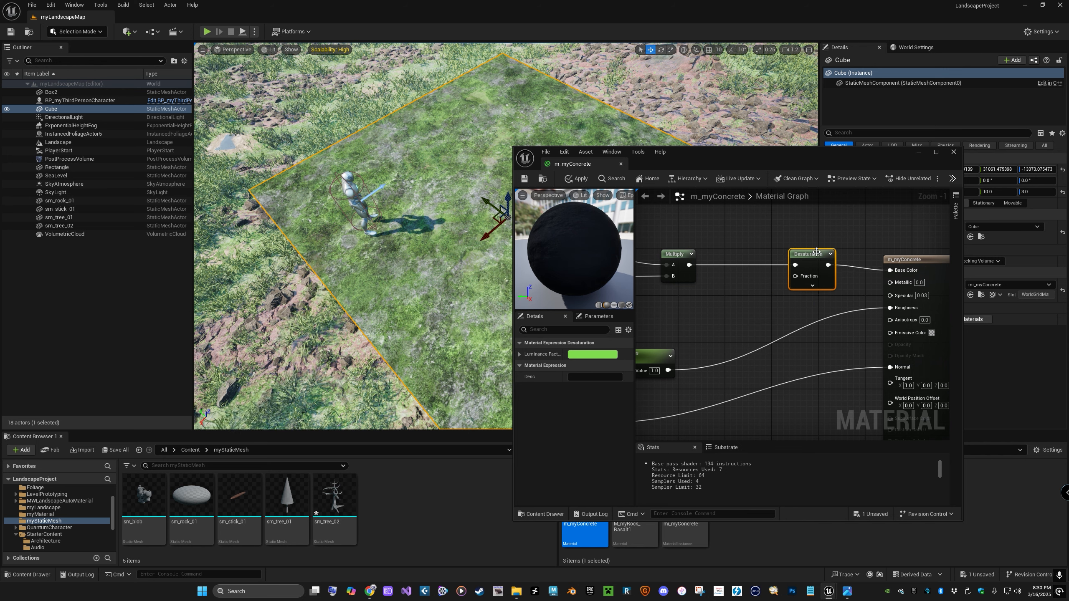
# Step: Promote the Desaturation node's Fraction input to a parameter named Desaturation and place it below the Multiply node
pyautogui.rightClick(795, 276)
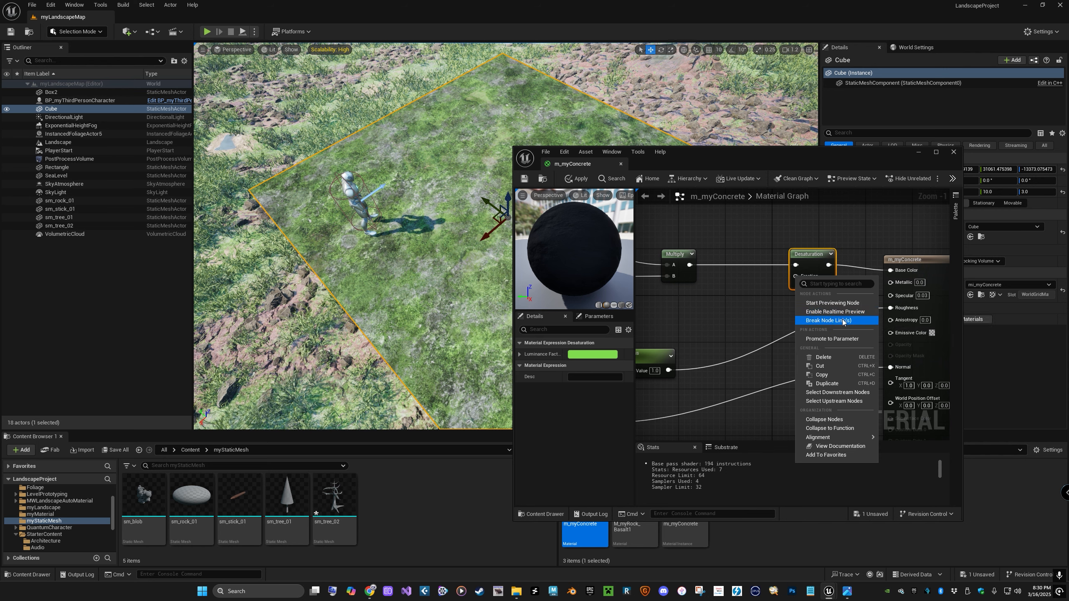
pyautogui.click(835, 341)
pyautogui.moveTo(766, 264); pyautogui.dragTo(705, 313)
pyautogui.click(710, 300)
pyautogui.click(590, 354)
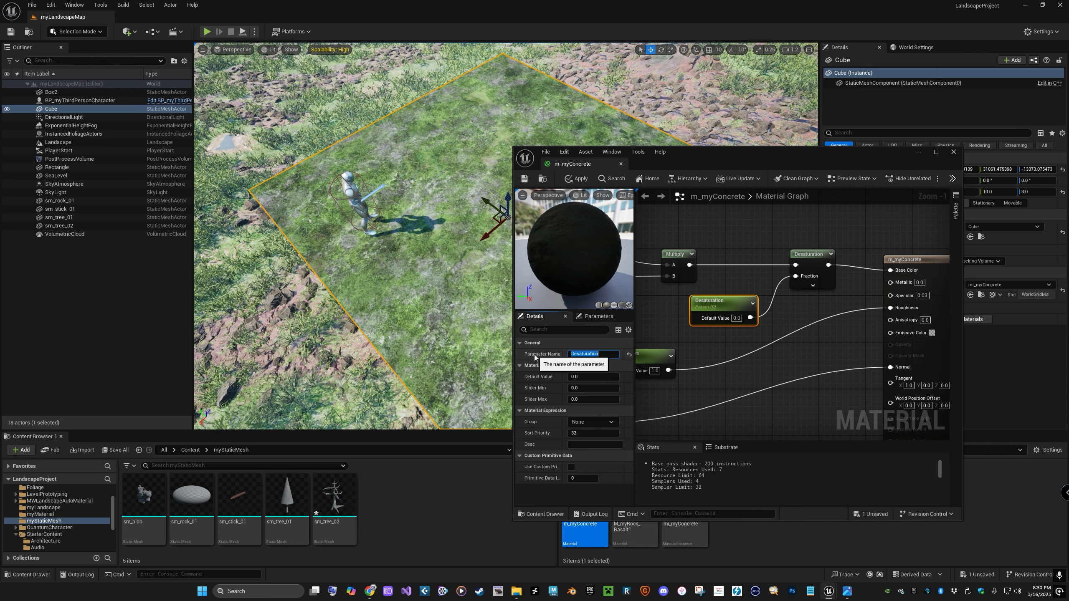
# Step: Set the Desaturation parameter's Slider Max to 1.0, then save and close m_myConcrete
pyautogui.click(584, 400)
pyautogui.click(522, 180)
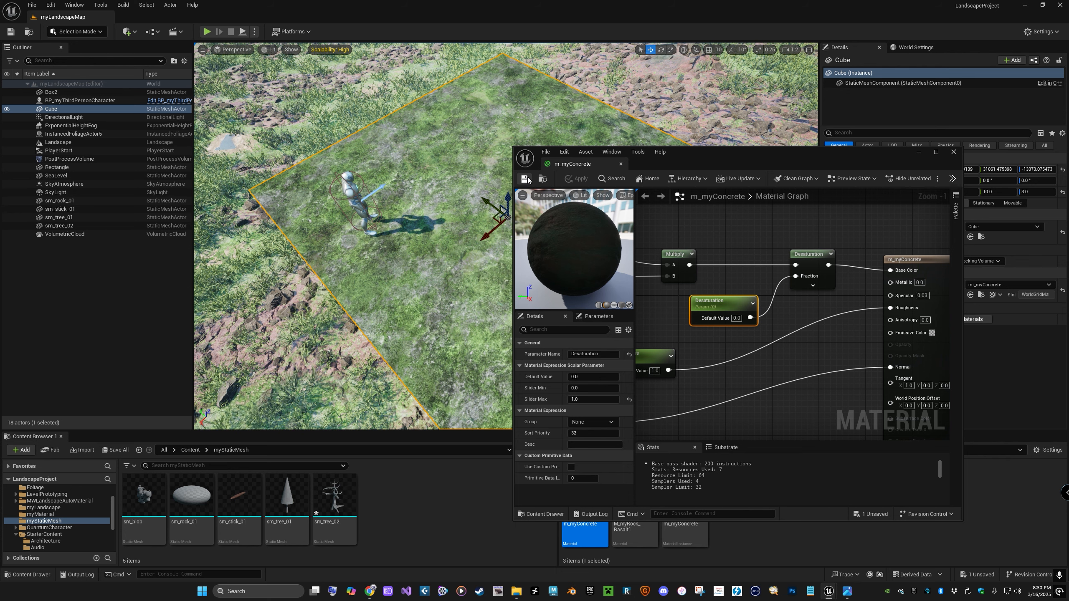
pyautogui.click(954, 152)
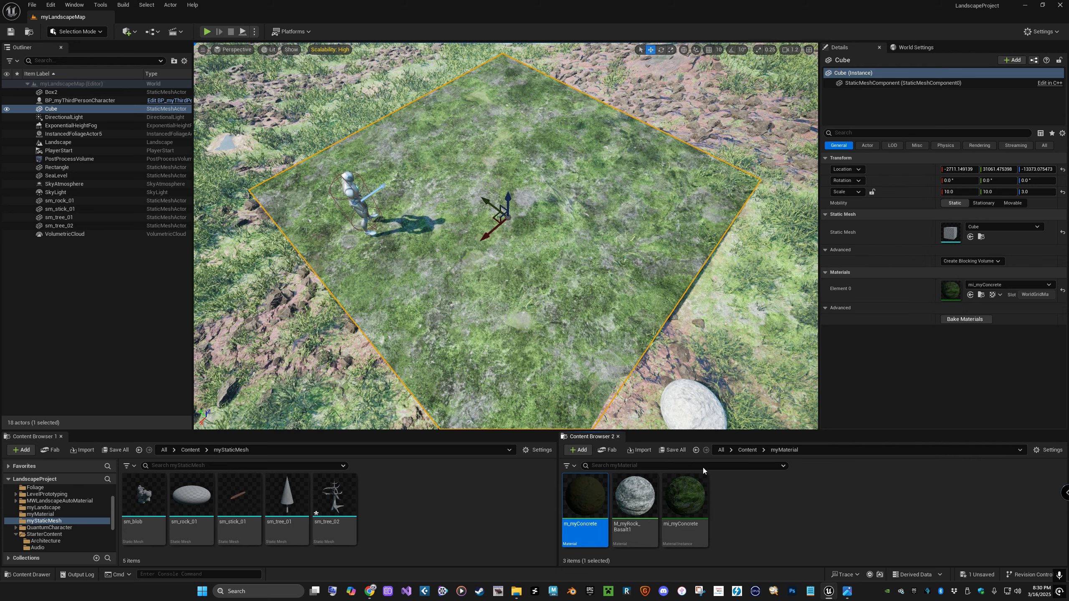
# Step: Enable the Desaturation override in mi_myConcrete, adjust it to about 0.0008 and save the instance
pyautogui.doubleClick(685, 497)
pyautogui.moveTo(758, 162); pyautogui.dragTo(851, 191)
pyautogui.click(740, 284)
pyautogui.click(741, 284)
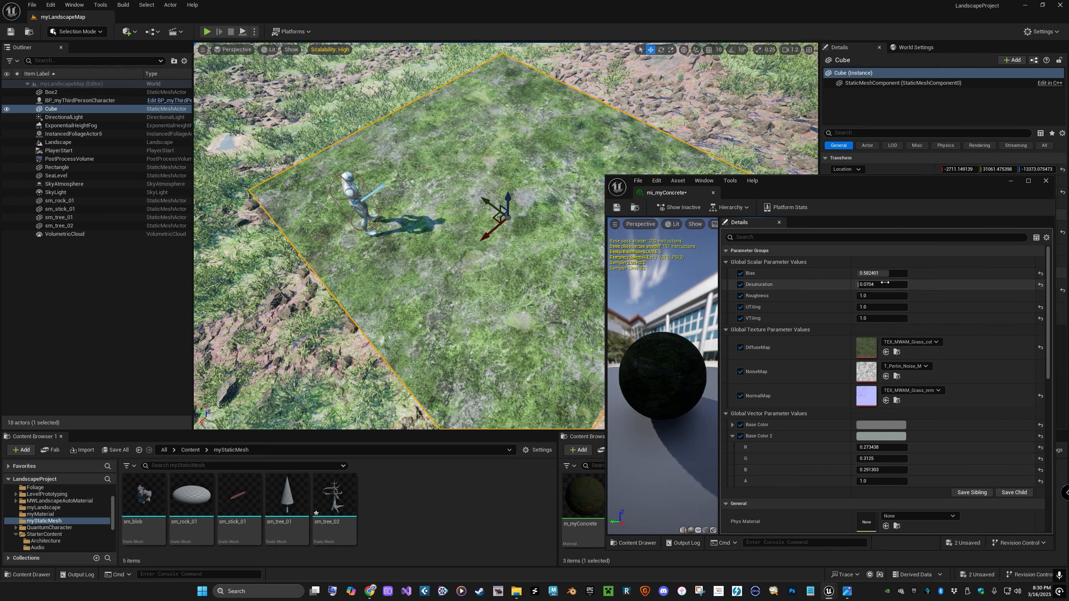
pyautogui.moveTo(872, 287); pyautogui.dragTo(857, 287)
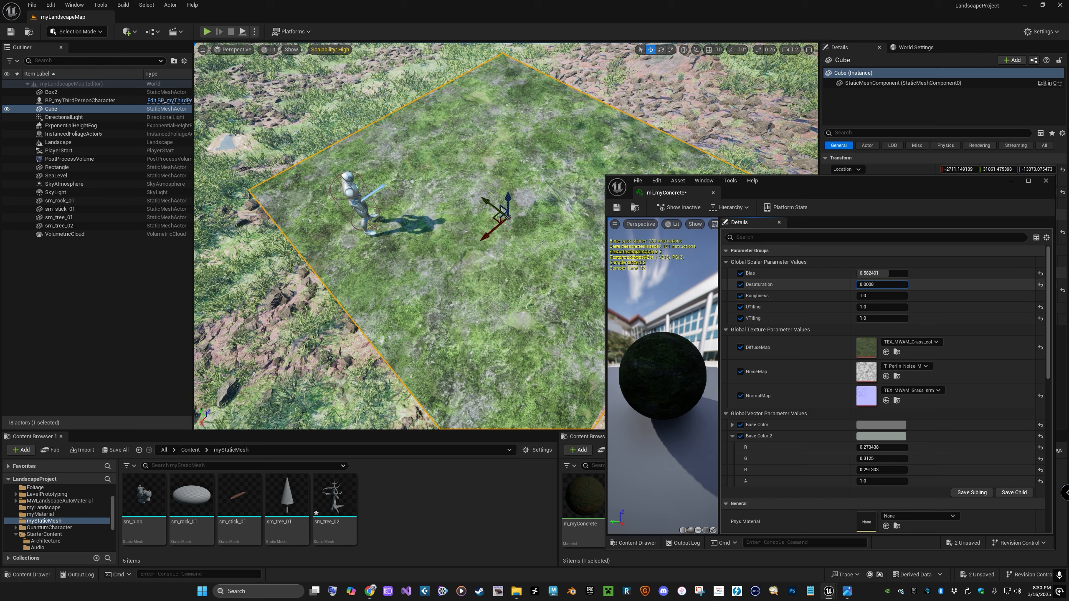
pyautogui.click(617, 208)
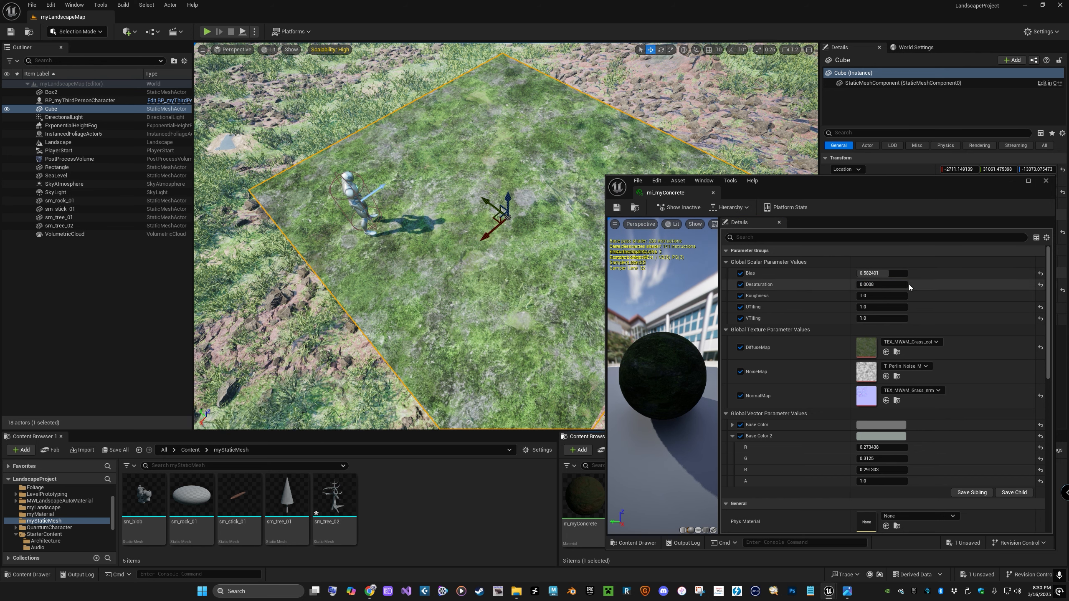